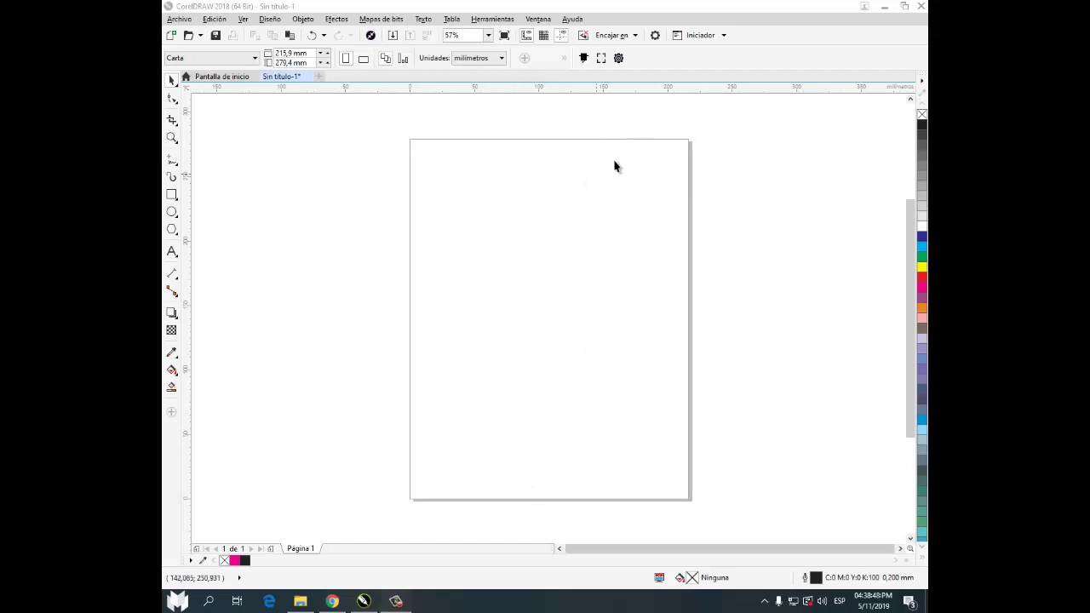
{"action": "left_click", "coordinate": [555, 294]}
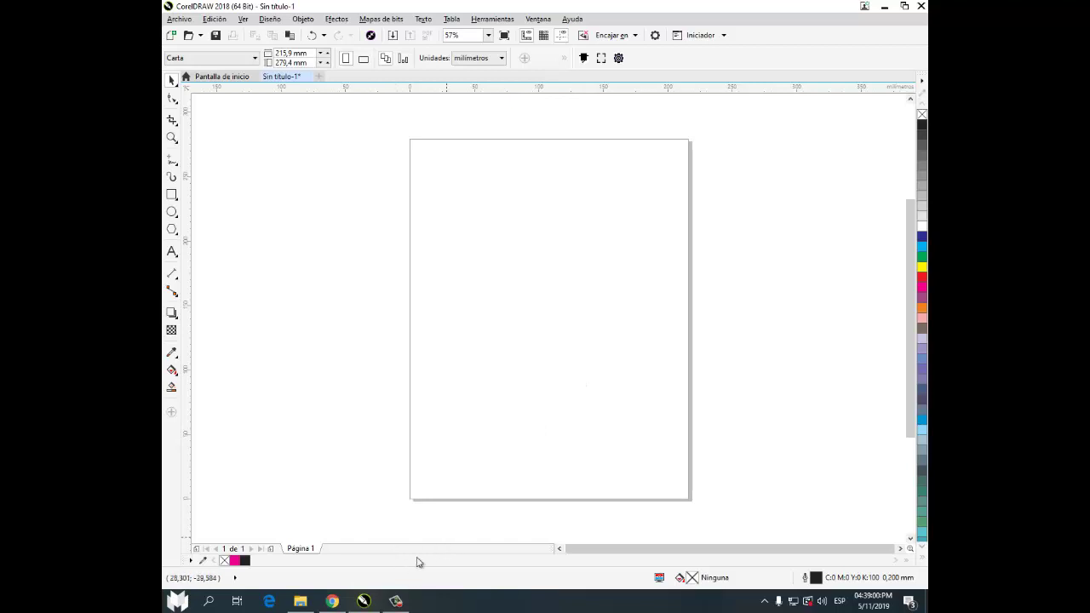
{"action": "left_click", "coordinate": [333, 601]}
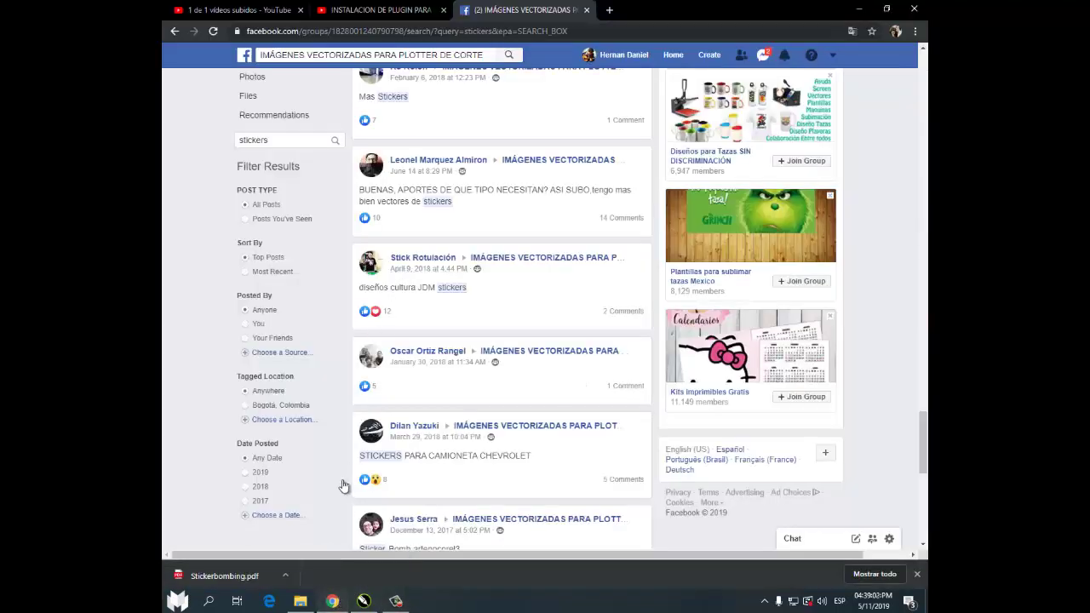
{"action": "left_click", "coordinate": [363, 596]}
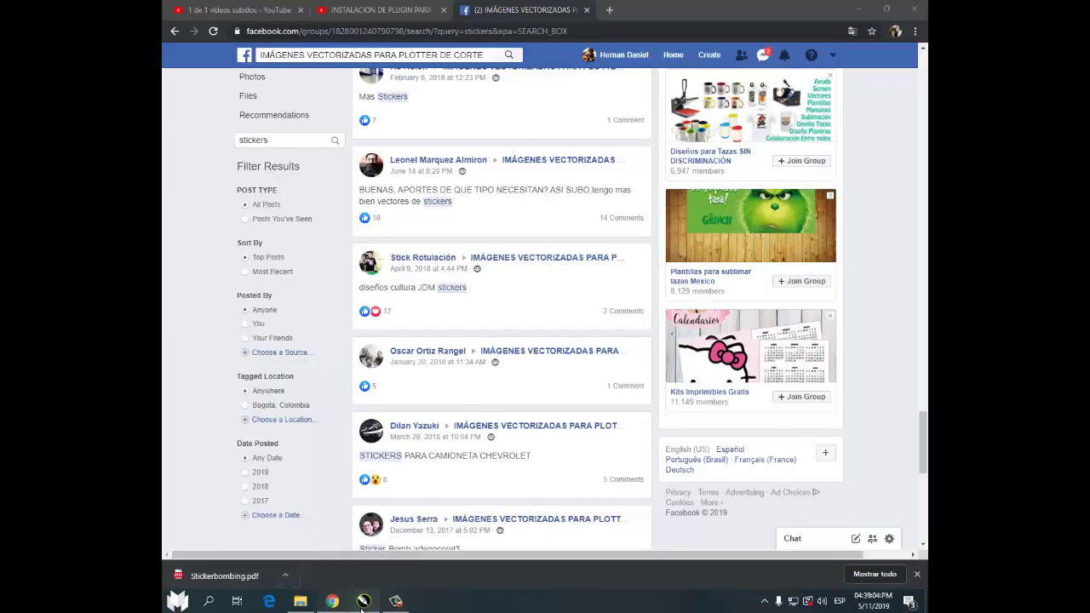
Start importing a file into the empty document and look through the Documents folder for the sticker PDF
{"action": "right_click", "coordinate": [483, 252]}
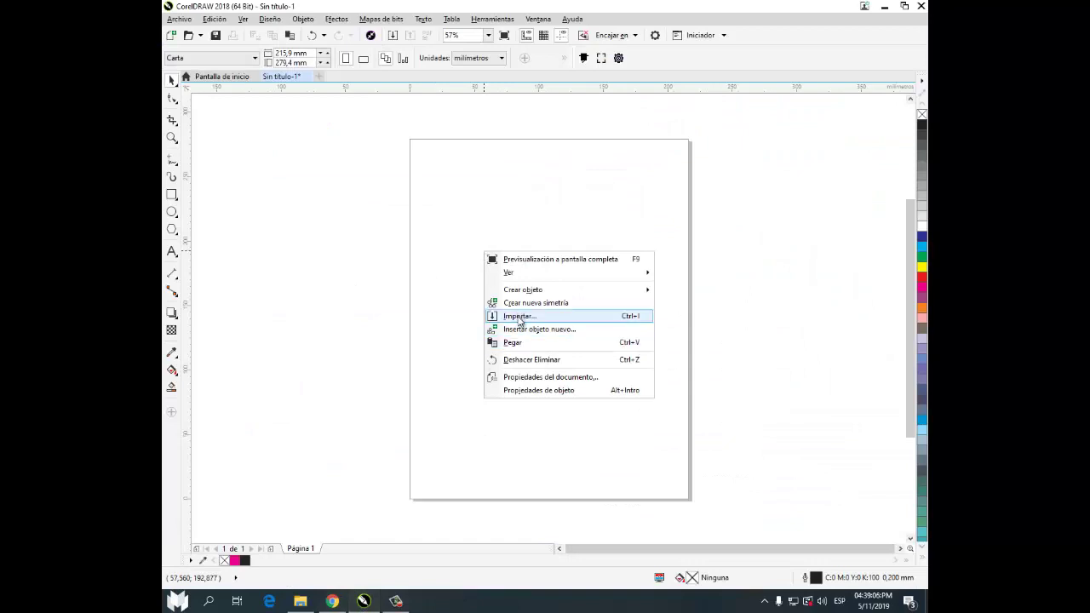
{"action": "left_click", "coordinate": [518, 316]}
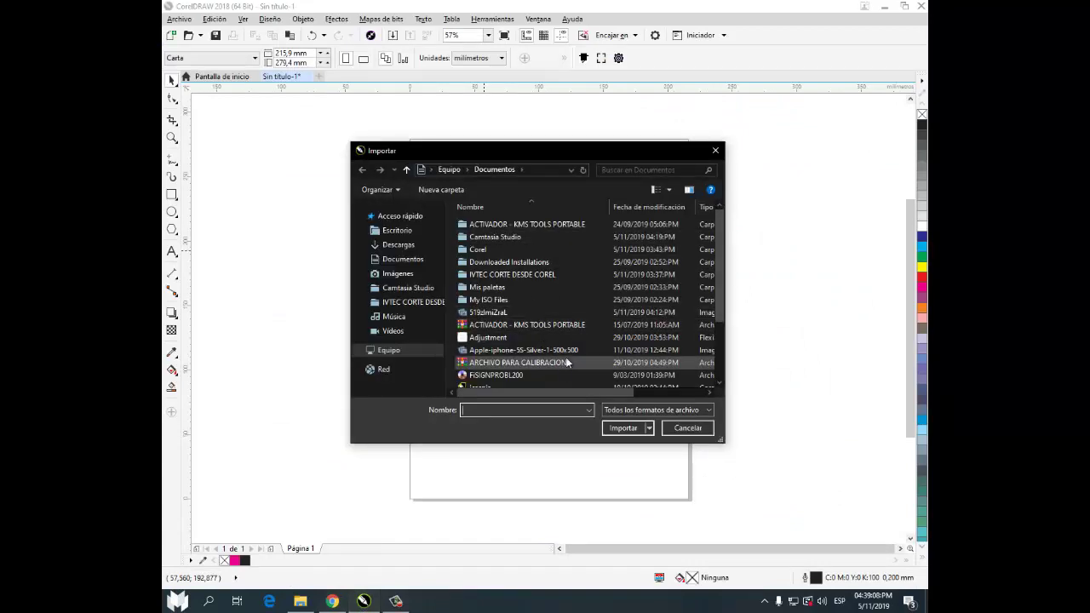
{"action": "left_click_drag", "start_coordinate": [719, 252], "coordinate": [725, 326]}
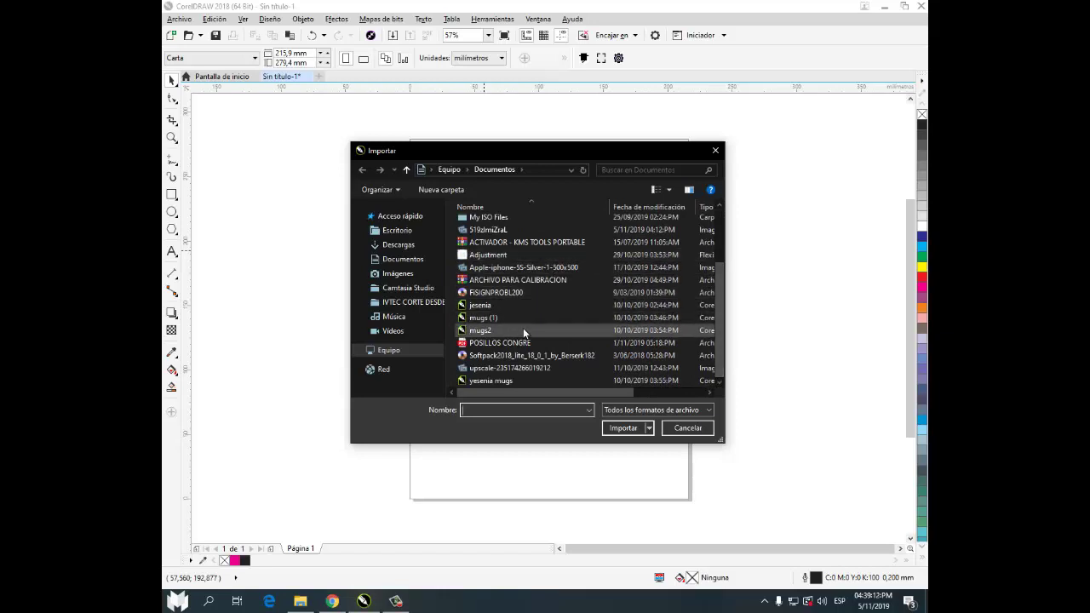
{"action": "scroll", "coordinate": [509, 358], "scroll_direction": "up", "scroll_amount": 1}
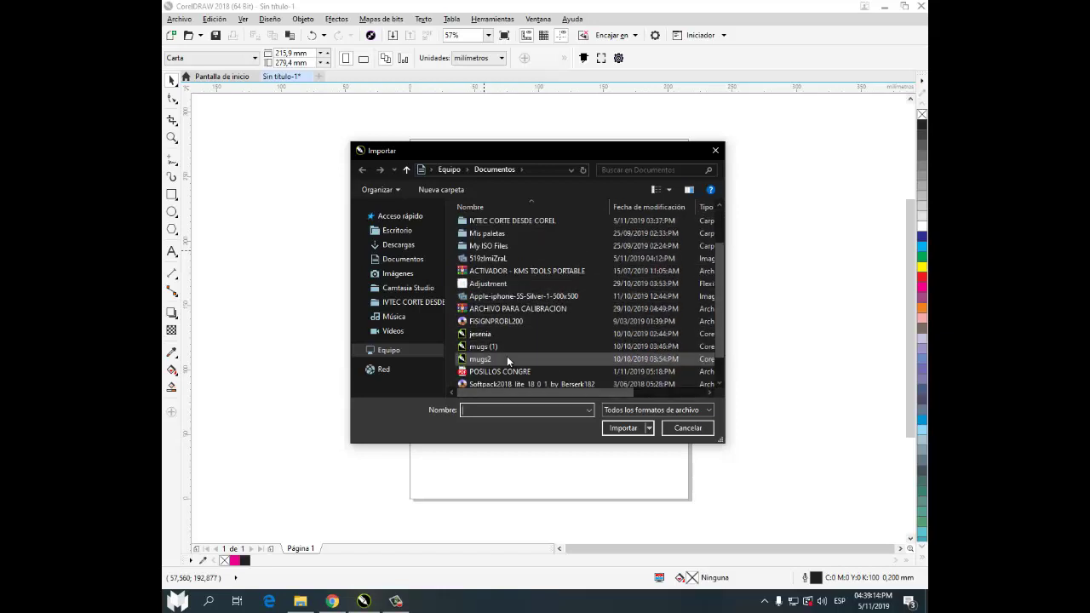
{"action": "scroll", "coordinate": [506, 356], "scroll_direction": "up", "scroll_amount": 2}
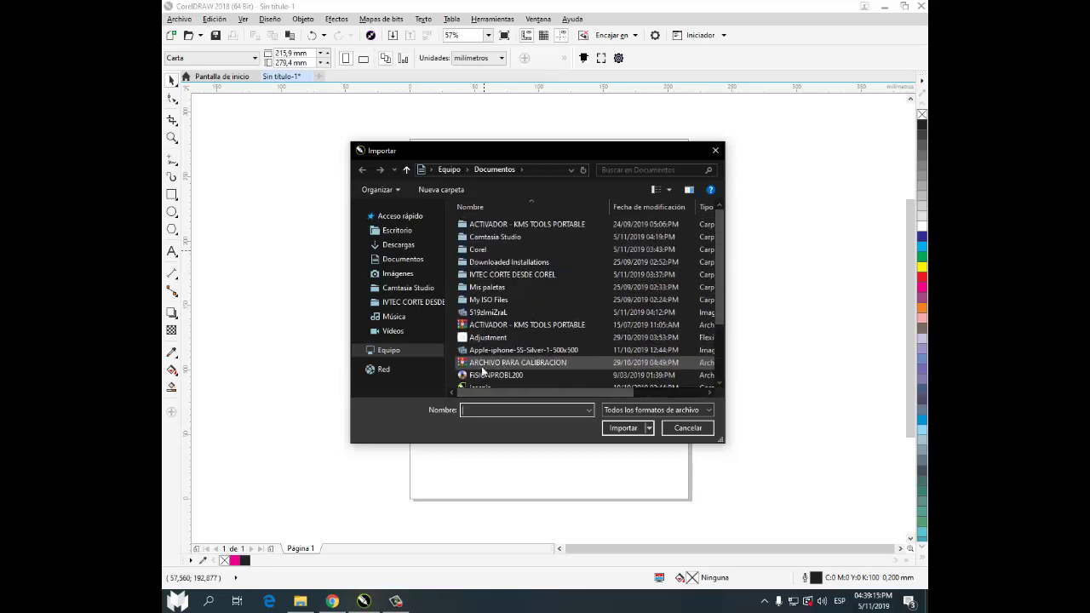
Switch to Chrome, locate the downloaded Stickerbombing.pdf in its folder, and return to CorelDRAW's import dialog
{"action": "left_click", "coordinate": [344, 601]}
{"action": "left_click", "coordinate": [285, 575]}
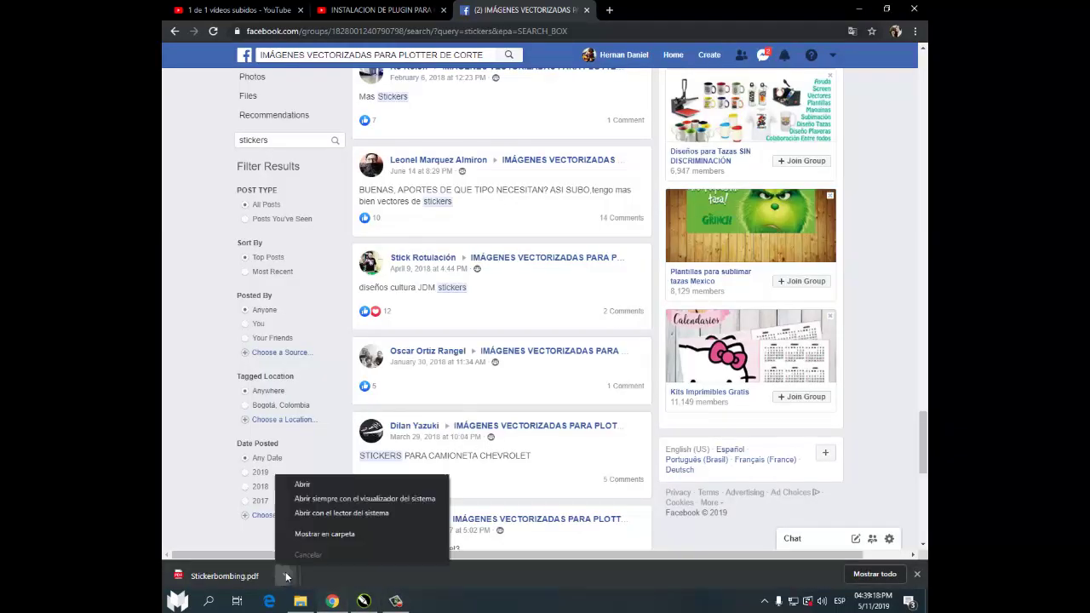
{"action": "left_click", "coordinate": [317, 533]}
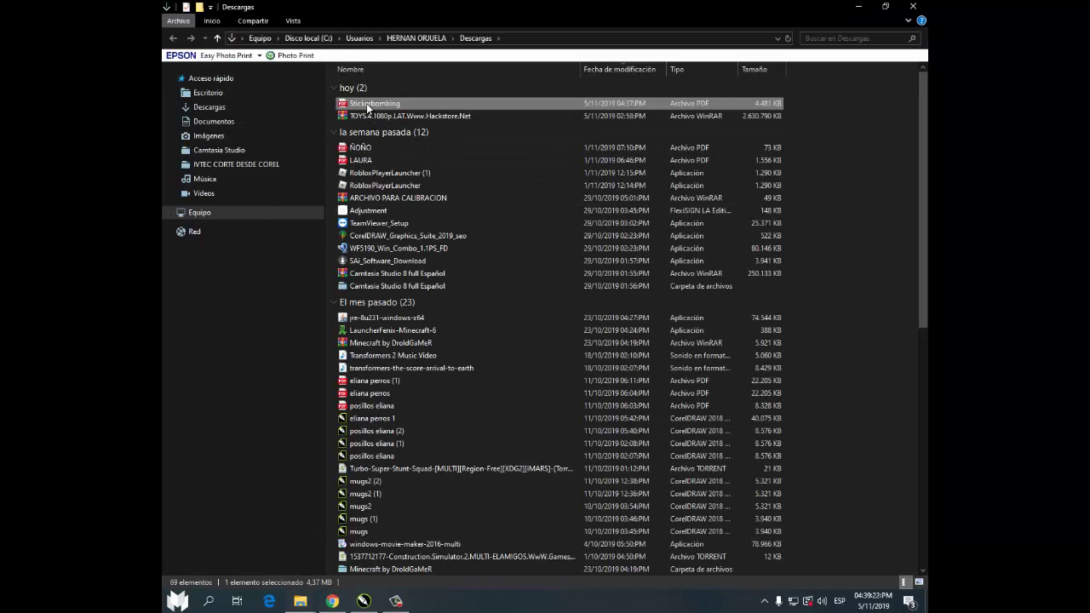
{"action": "left_click", "coordinate": [407, 596]}
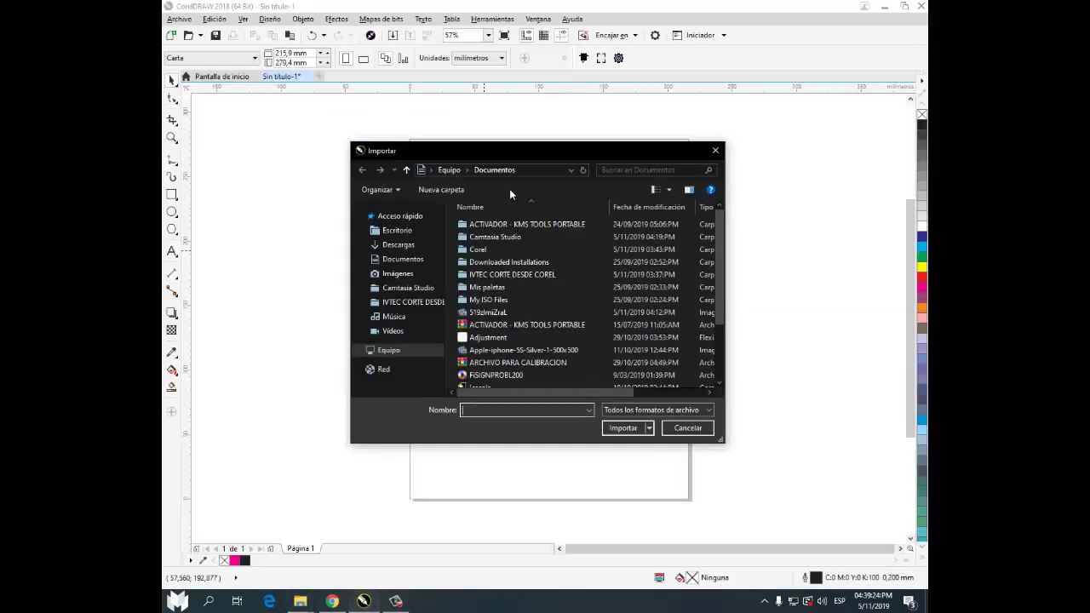
Import Stickerbombing from the Descargas folder with text as curves and place it at its original size from beyond the page's upper-left corner
{"action": "left_click", "coordinate": [411, 248]}
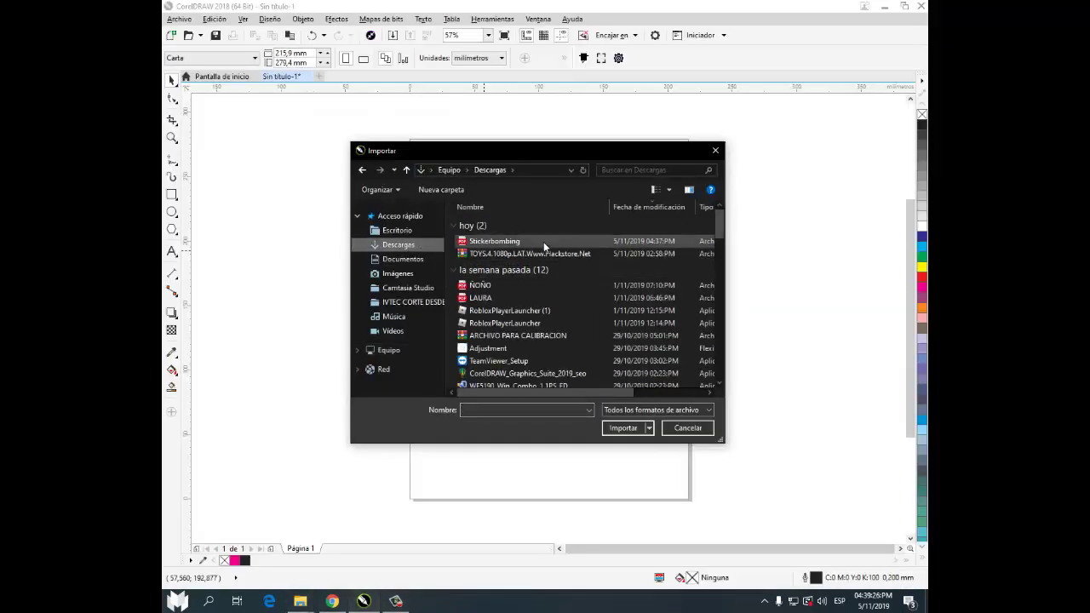
{"action": "double_click", "coordinate": [543, 242]}
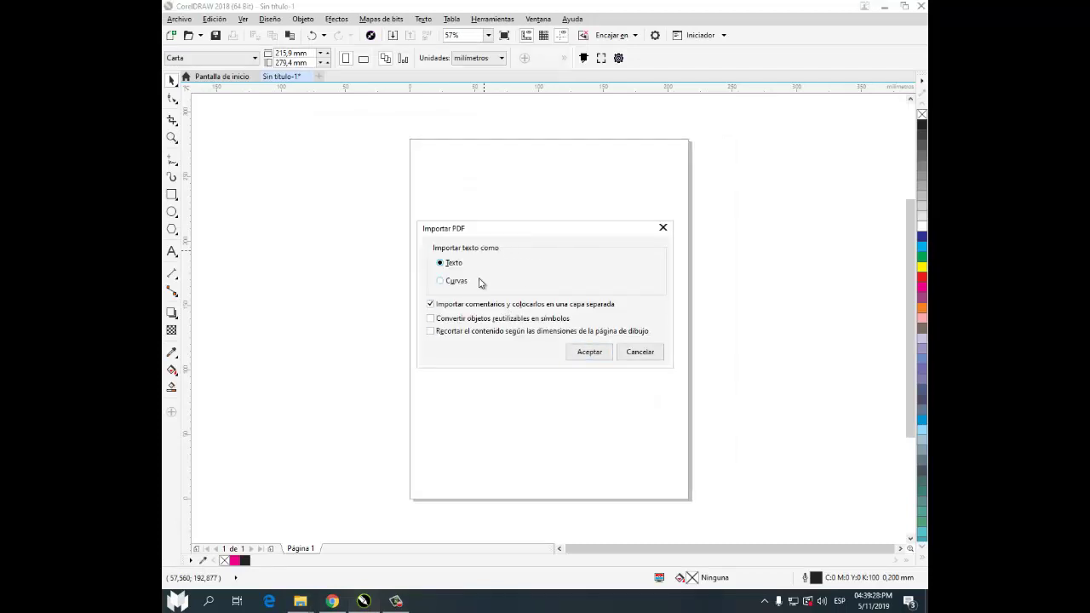
{"action": "left_click", "coordinate": [458, 282]}
{"action": "left_click", "coordinate": [579, 351]}
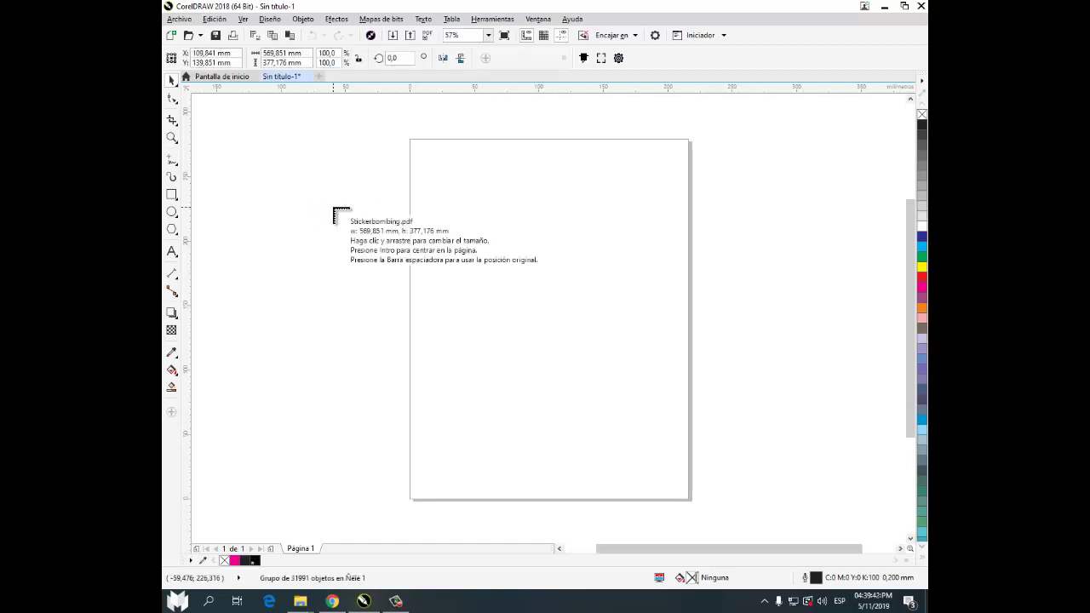
{"action": "left_click", "coordinate": [284, 181]}
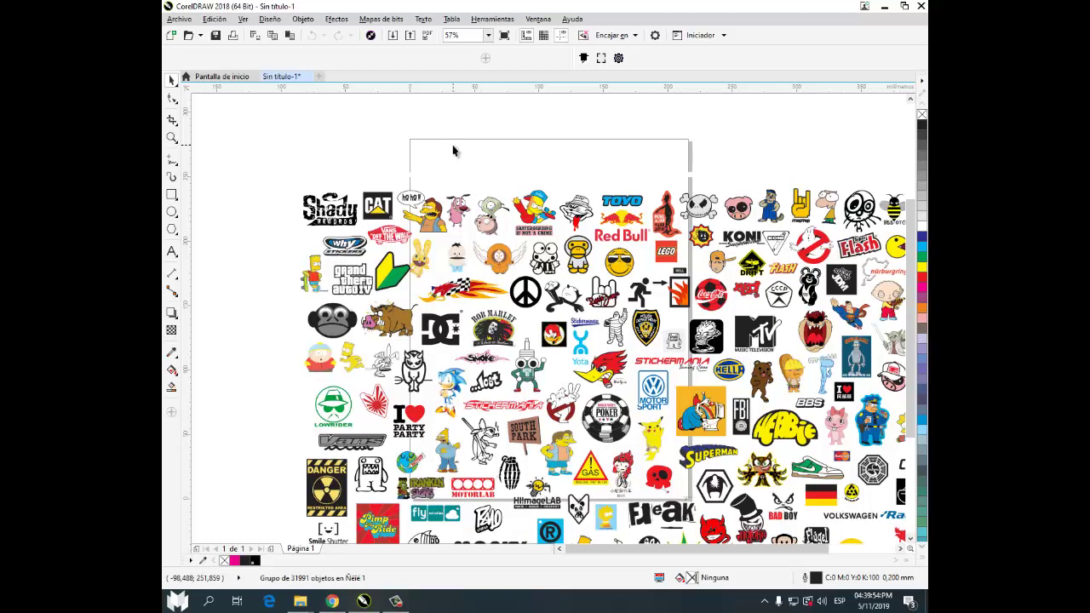
Ungroup the imported sticker sheet into individual objects and fit the whole sheet in the view
{"action": "key", "text": "ctrl+u"}
{"action": "left_click", "coordinate": [453, 150]}
{"action": "key", "text": "F4"}
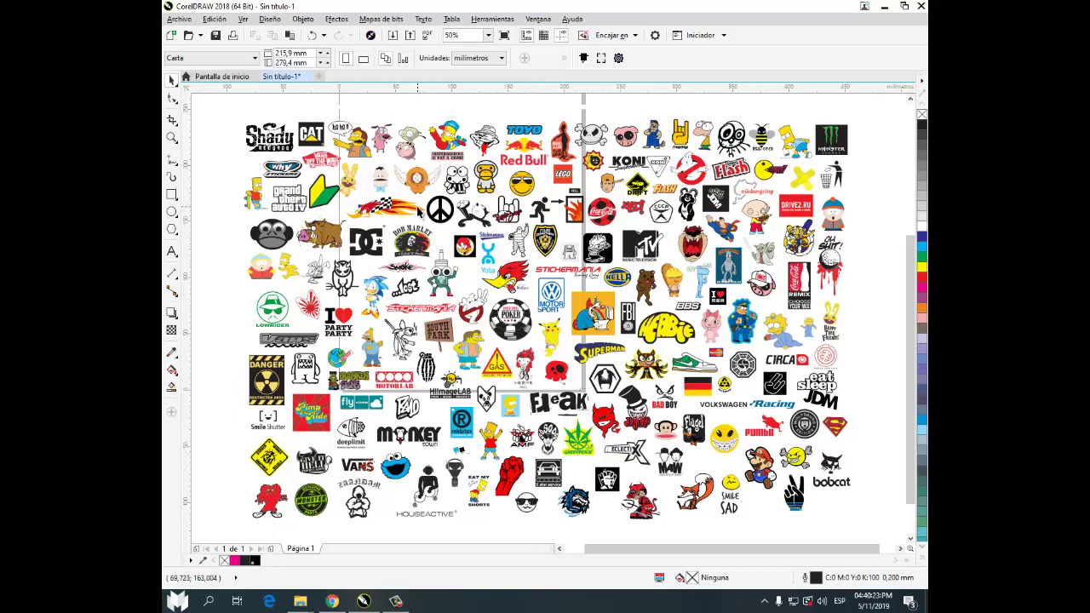
Select all the pieces of the flying Superman sticker together and copy them
{"action": "left_click", "coordinate": [725, 237]}
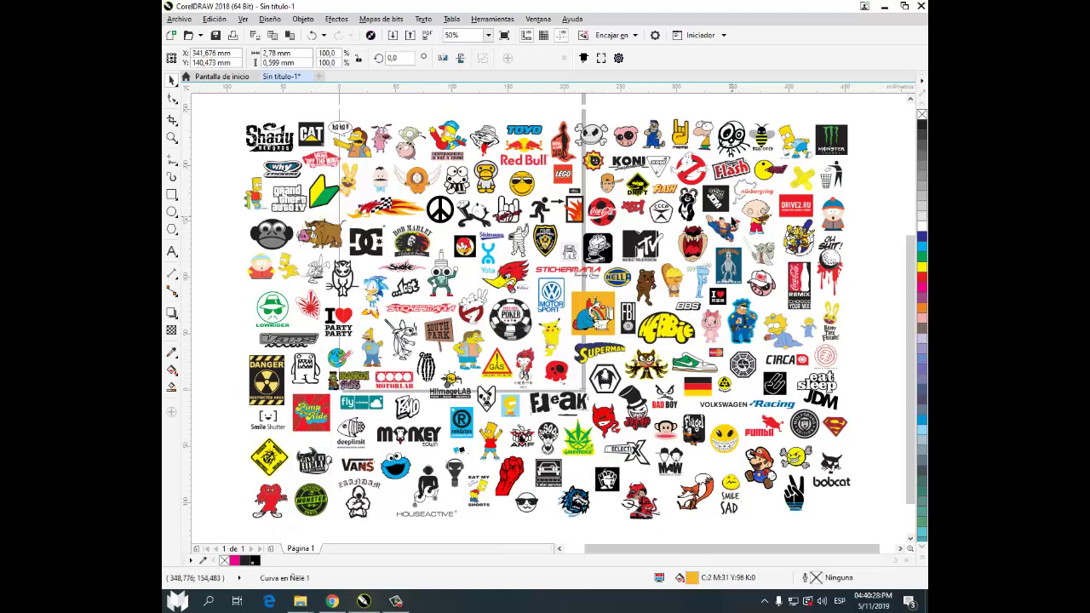
{"action": "scroll", "coordinate": [722, 235], "scroll_direction": "up", "scroll_amount": 5}
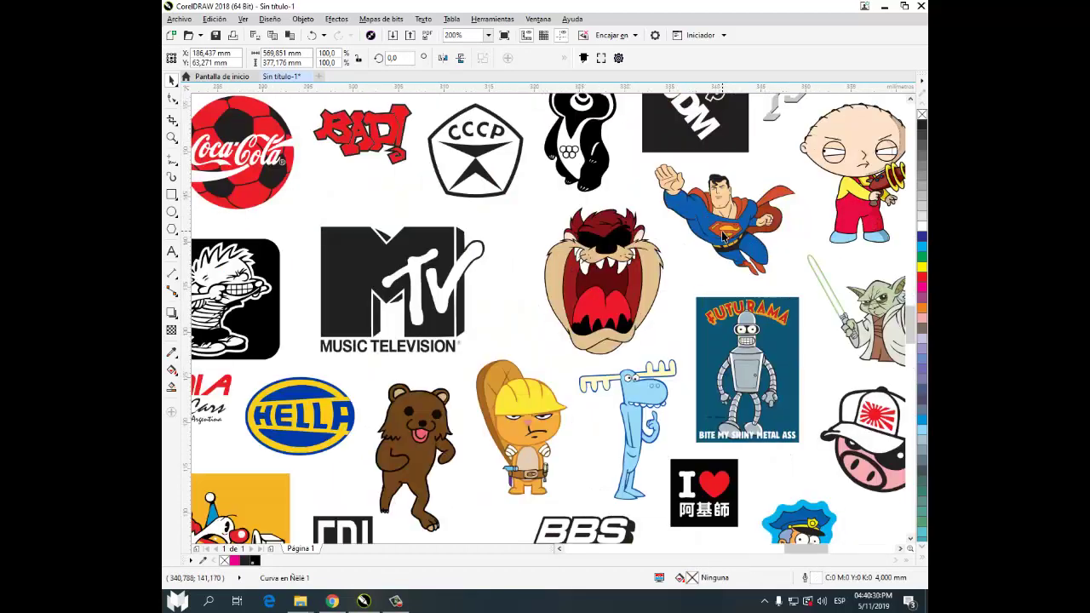
{"action": "scroll", "coordinate": [722, 233], "scroll_direction": "down", "scroll_amount": 2}
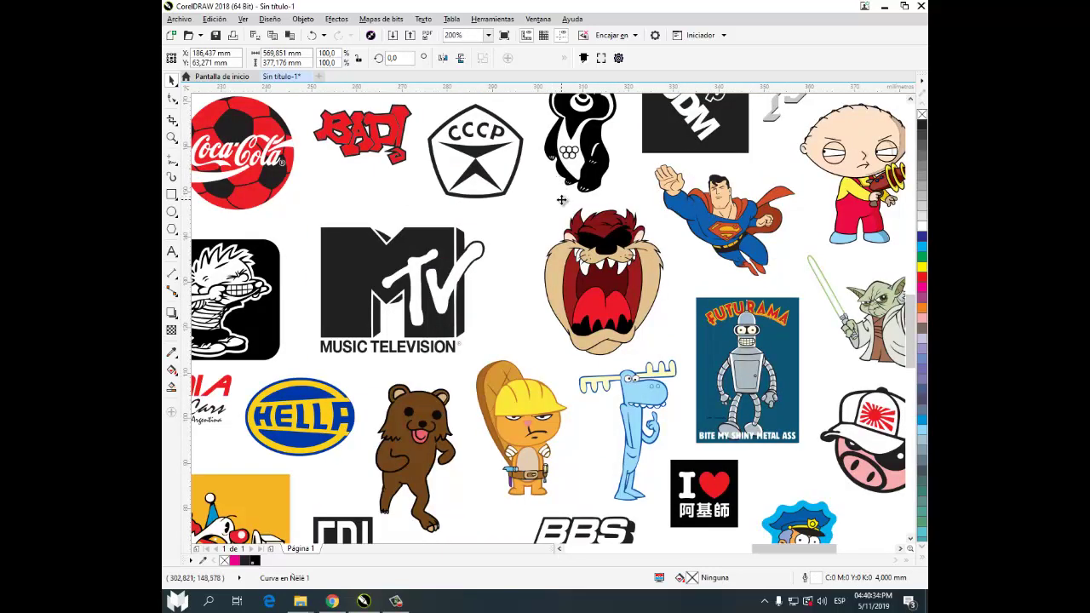
{"action": "scroll", "coordinate": [564, 200], "scroll_direction": "down", "scroll_amount": 2}
{"action": "scroll", "coordinate": [565, 206], "scroll_direction": "down", "scroll_amount": 1}
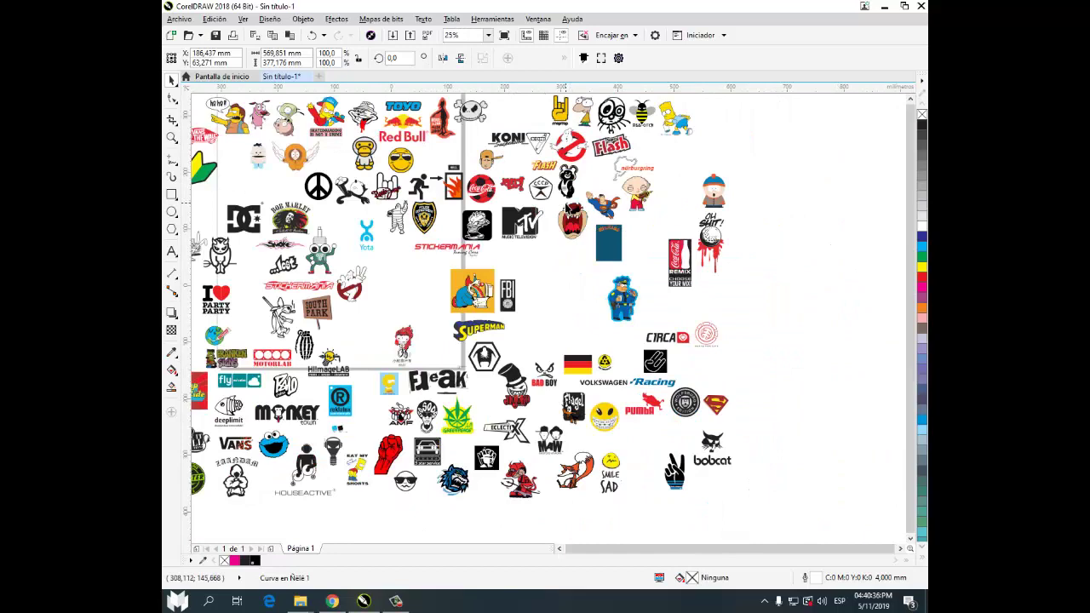
{"action": "scroll", "coordinate": [737, 225], "scroll_direction": "up", "scroll_amount": 1}
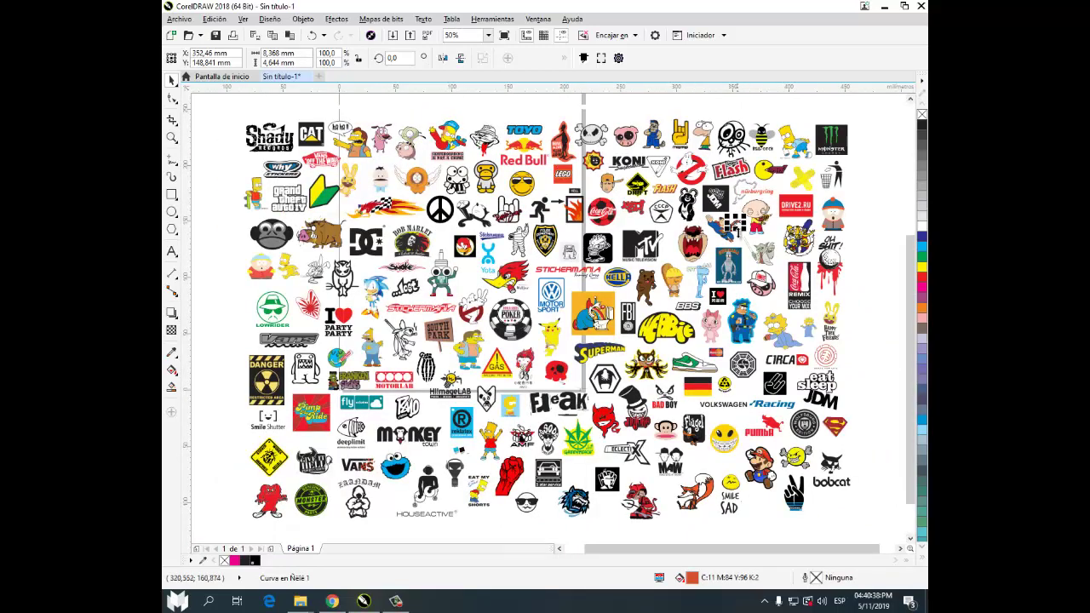
{"action": "left_click", "coordinate": [710, 155]}
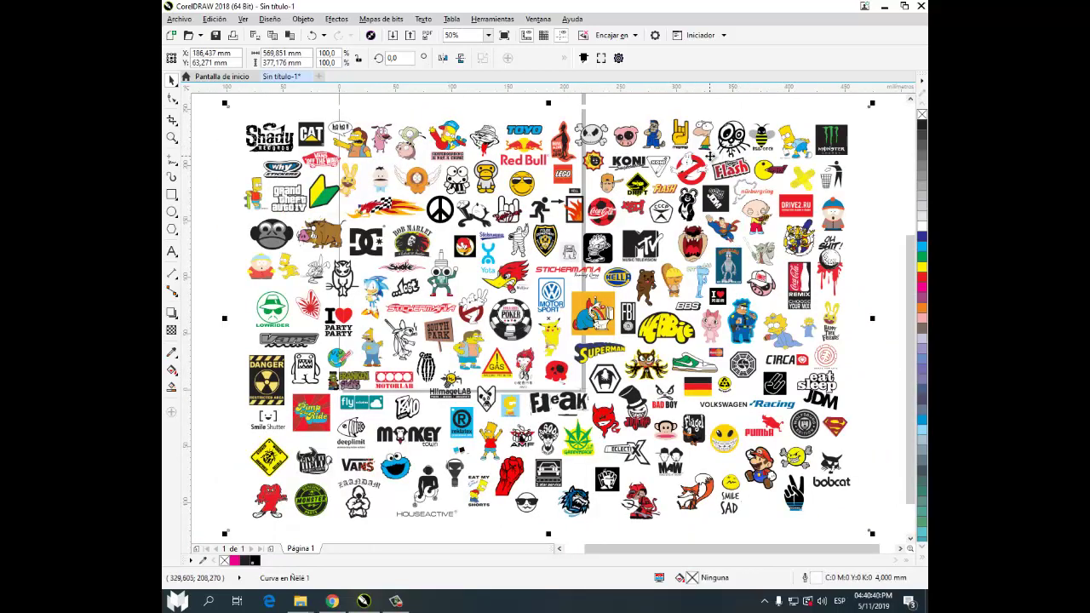
{"action": "left_click", "coordinate": [730, 230], "text": "ctrl"}
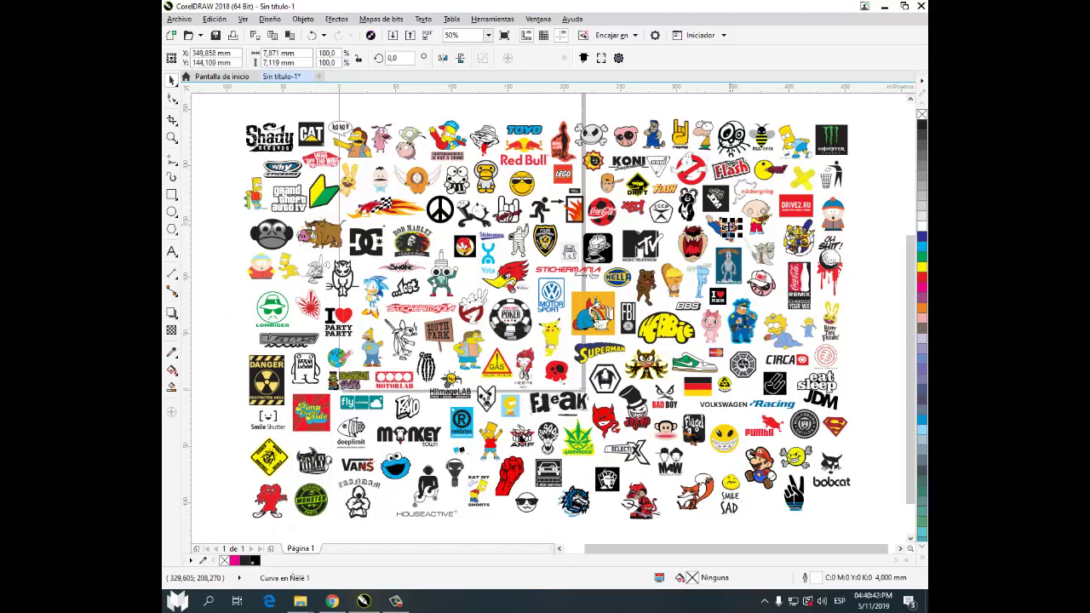
{"action": "scroll", "coordinate": [724, 228], "scroll_direction": "up", "scroll_amount": 1}
{"action": "scroll", "coordinate": [724, 228], "scroll_direction": "up", "scroll_amount": 1}
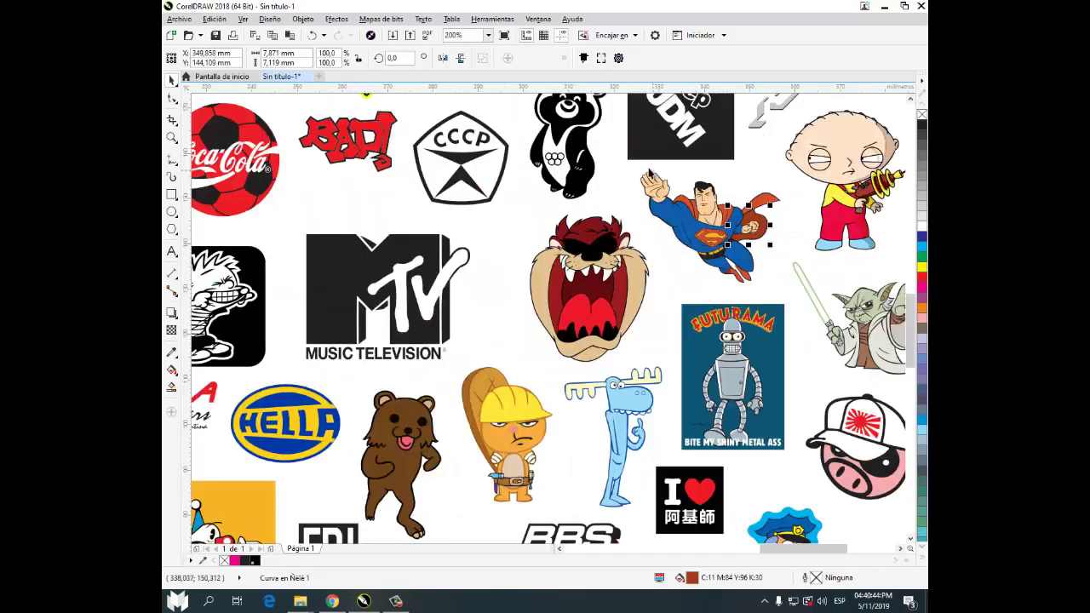
{"action": "left_click_drag", "start_coordinate": [711, 205], "coordinate": [782, 286]}
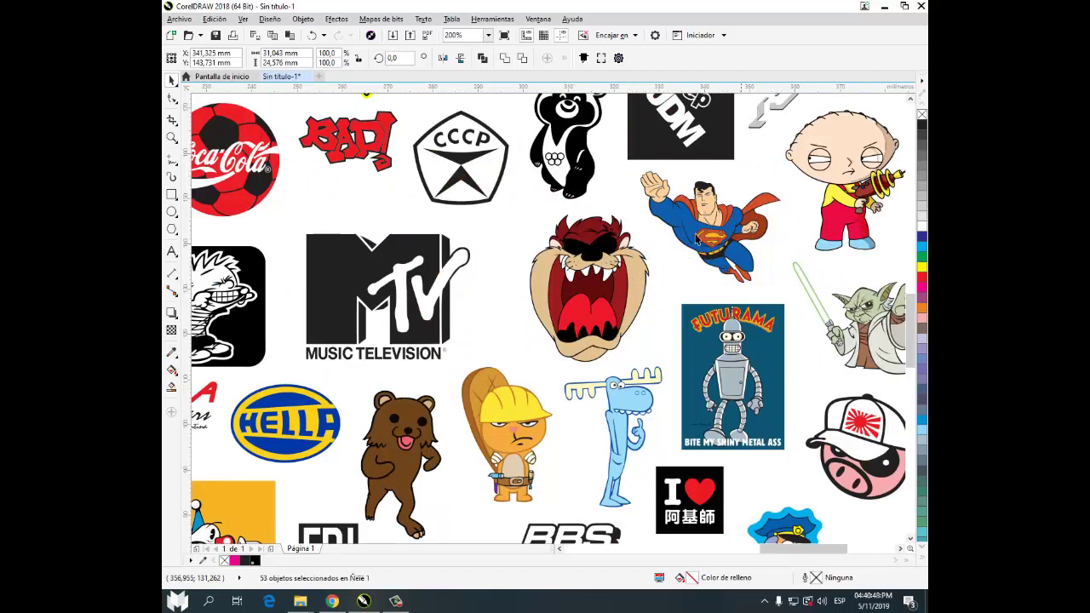
{"action": "left_click", "coordinate": [780, 281]}
Create a new Carta-size CMYK document at 300 ppp and paste the copied Superman sticker into it
{"action": "left_click", "coordinate": [318, 76]}
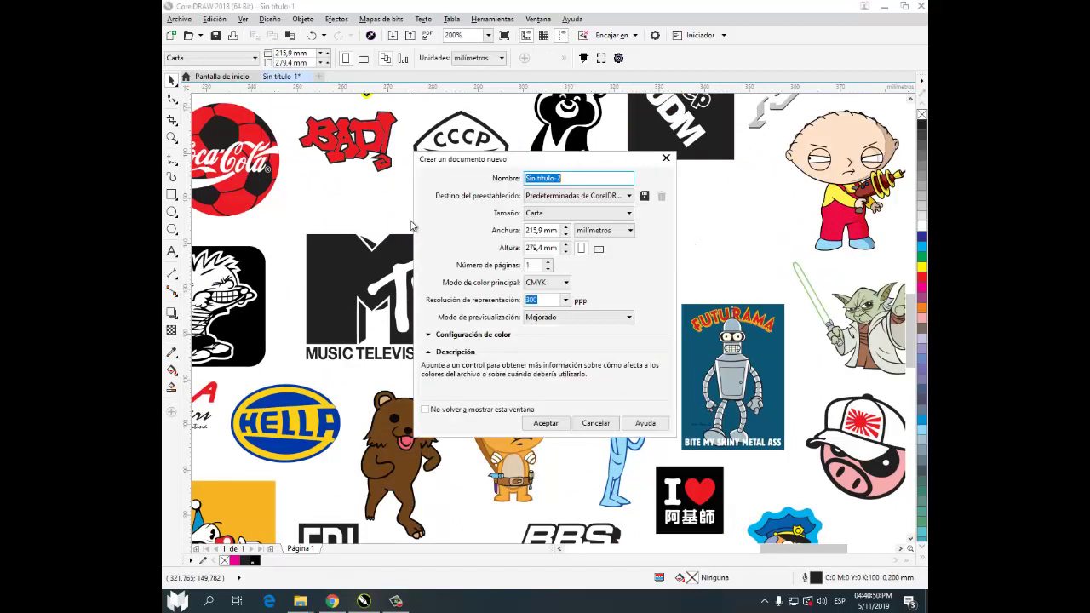
{"action": "left_click", "coordinate": [566, 426]}
{"action": "right_click", "coordinate": [482, 260]}
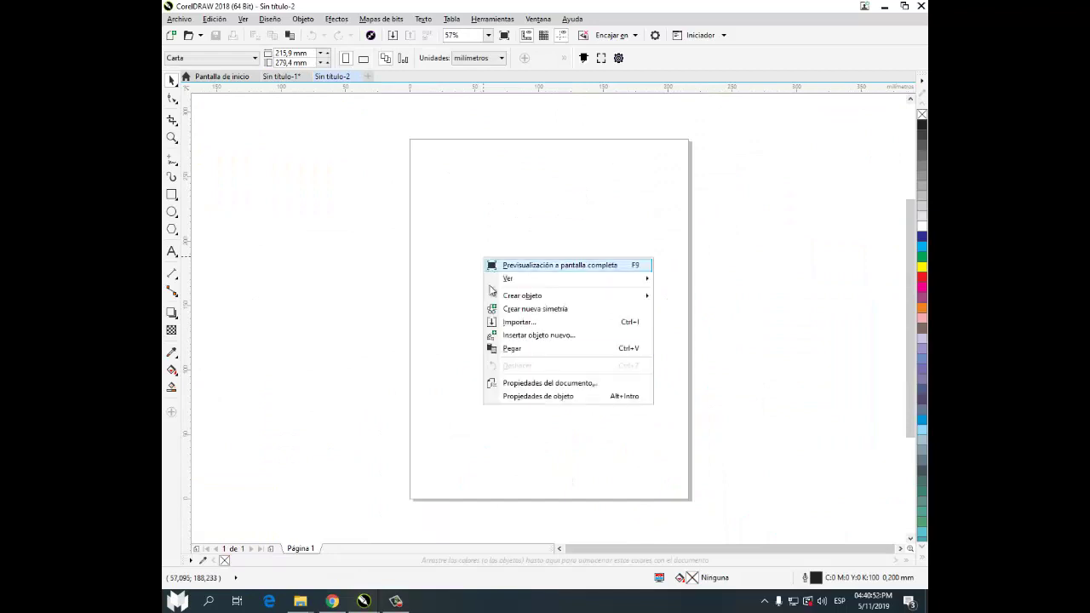
{"action": "left_click", "coordinate": [516, 348]}
Move the pasted Superman drawing from outside the page onto the page's upper-left area
{"action": "key", "text": "shift+F2"}
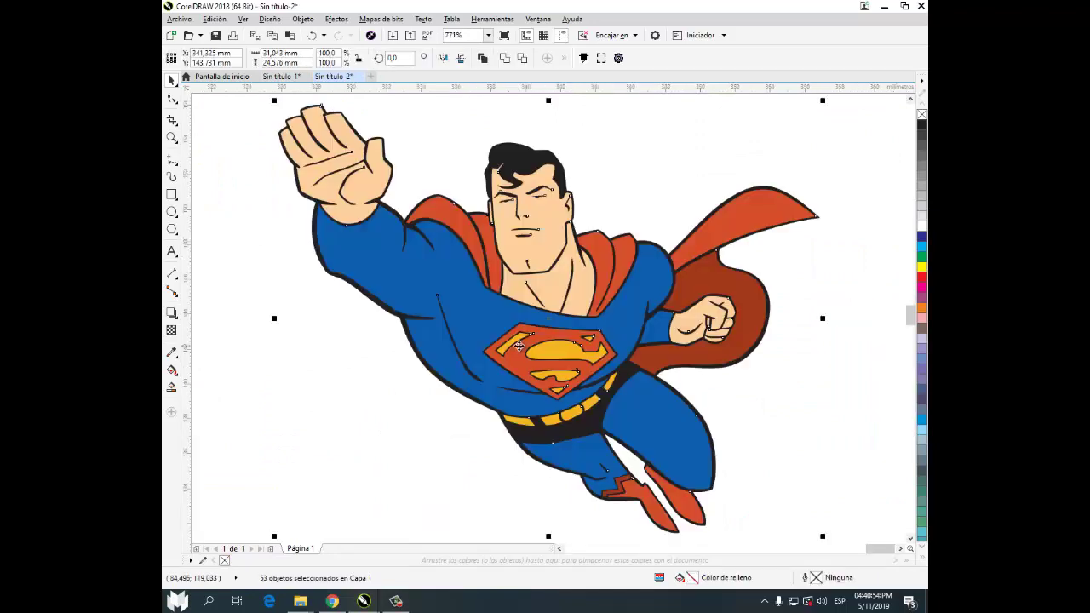
{"action": "scroll", "coordinate": [536, 328], "scroll_direction": "down", "scroll_amount": 3}
{"action": "scroll", "coordinate": [532, 334], "scroll_direction": "down", "scroll_amount": 3}
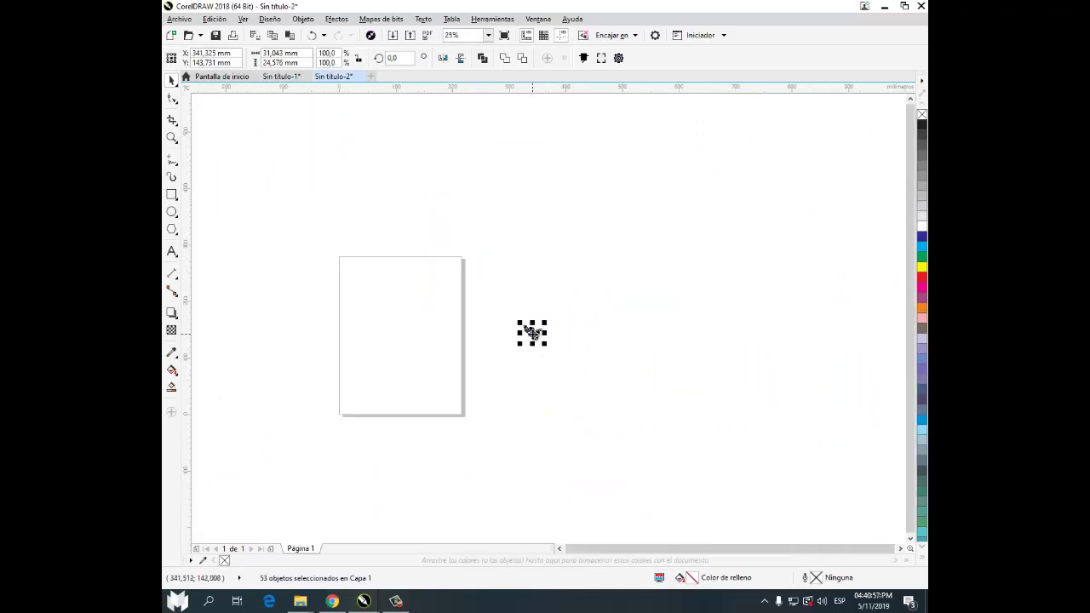
{"action": "left_click_drag", "start_coordinate": [530, 331], "coordinate": [361, 290]}
Enlarge the Superman drawing proportionally to about 166 × 131 mm and position it near the middle of the page
{"action": "scroll", "coordinate": [361, 290], "scroll_direction": "up", "scroll_amount": 3}
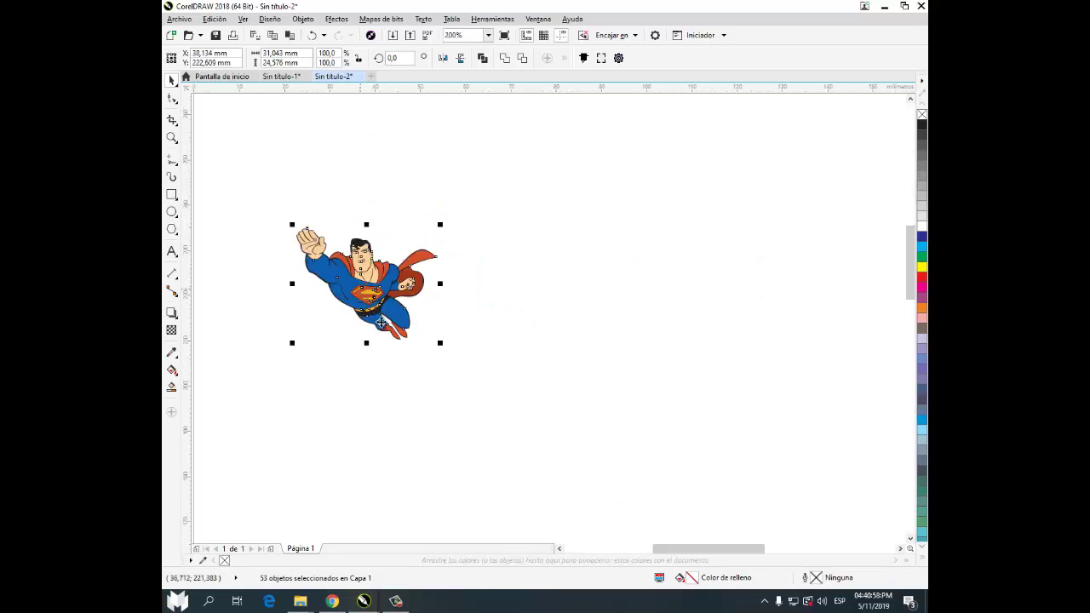
{"action": "left_click_drag", "start_coordinate": [440, 342], "coordinate": [572, 445]}
{"action": "left_click_drag", "start_coordinate": [493, 324], "coordinate": [482, 268]}
{"action": "scroll", "coordinate": [453, 293], "scroll_direction": "down", "scroll_amount": 3}
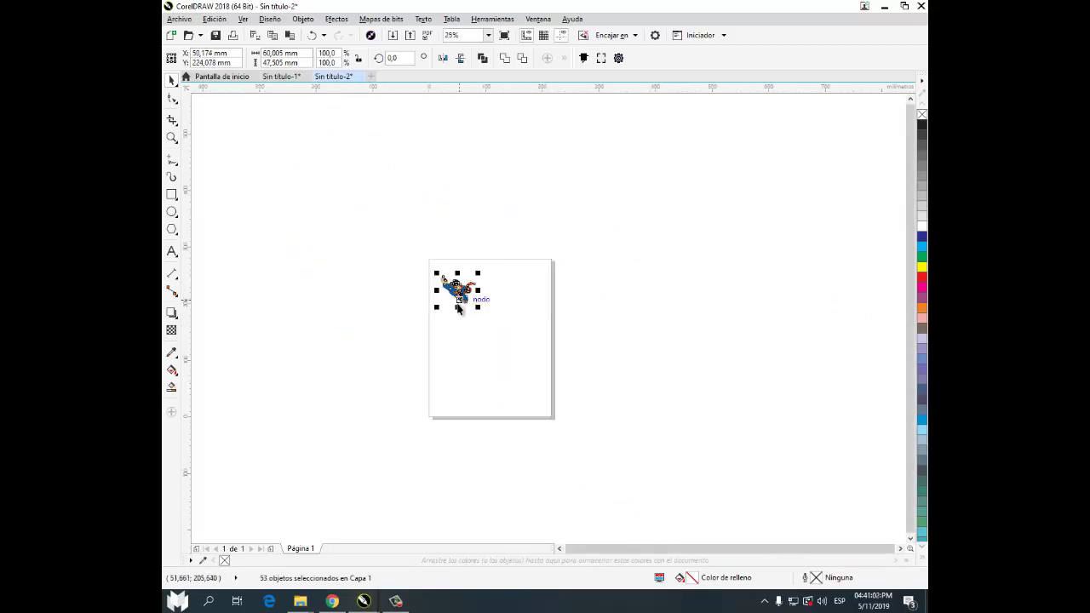
{"action": "left_click_drag", "start_coordinate": [479, 308], "coordinate": [559, 359]}
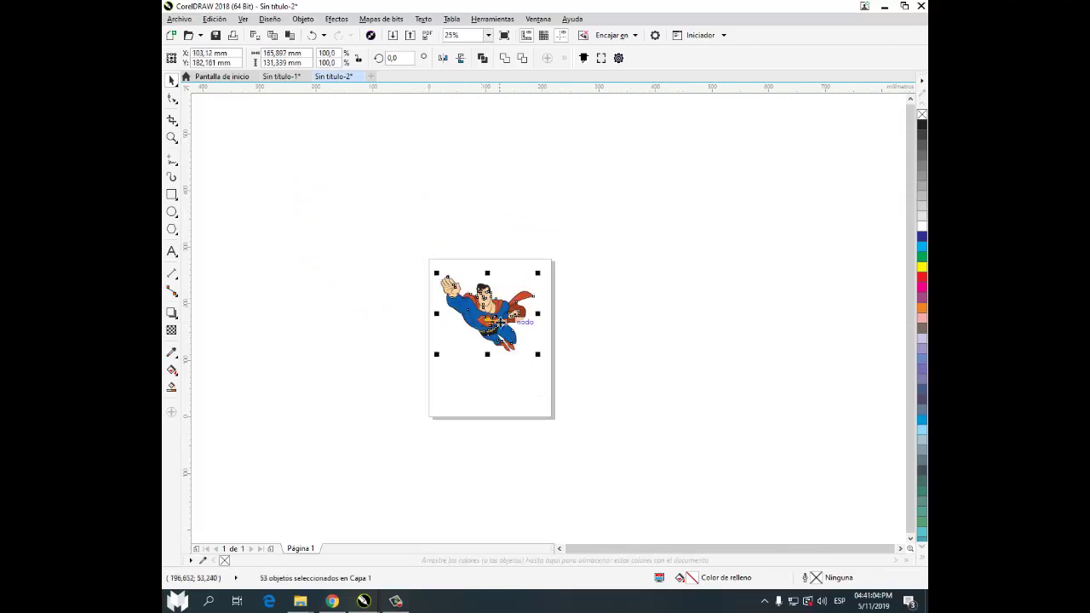
{"action": "left_click_drag", "start_coordinate": [498, 332], "coordinate": [505, 340]}
{"action": "left_click", "coordinate": [581, 314]}
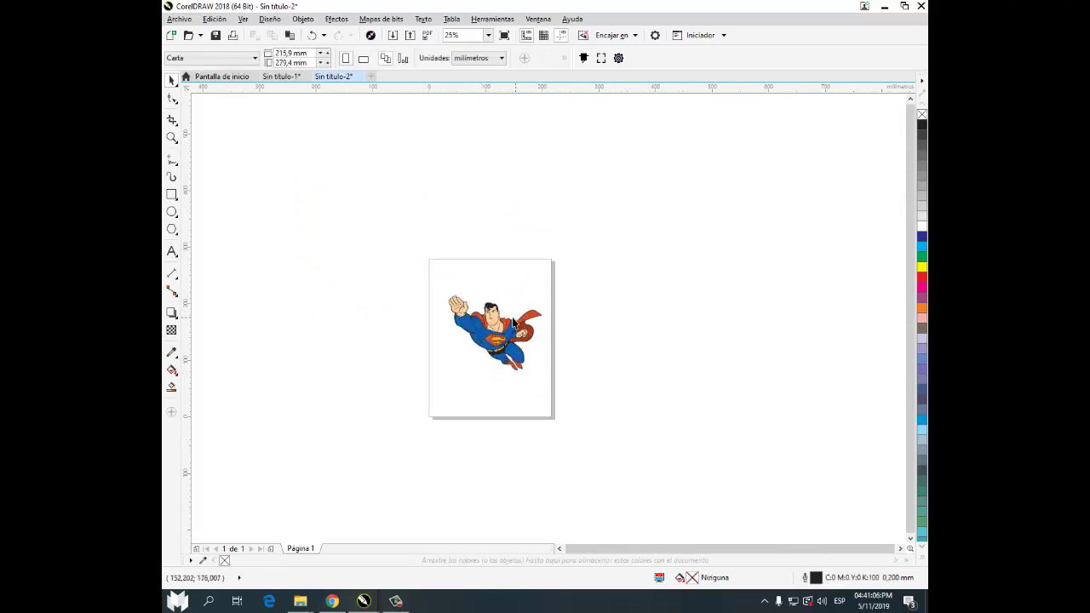
Group all the pieces of the Superman drawing into a single object and clear the selection
{"action": "left_click_drag", "start_coordinate": [404, 274], "coordinate": [633, 442]}
{"action": "key", "text": "ctrl+g"}
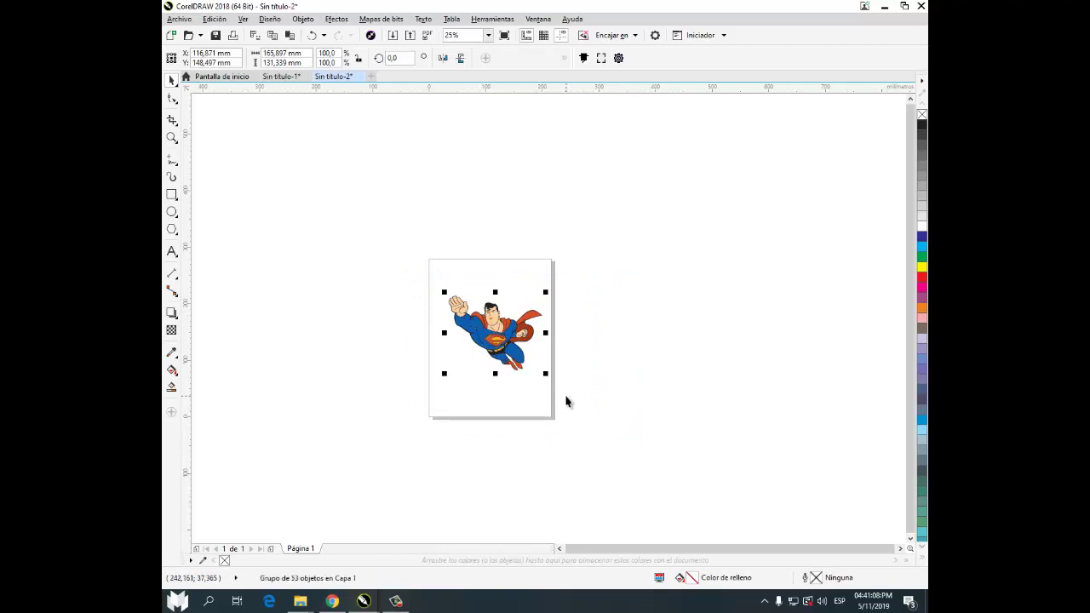
{"action": "left_click", "coordinate": [438, 348]}
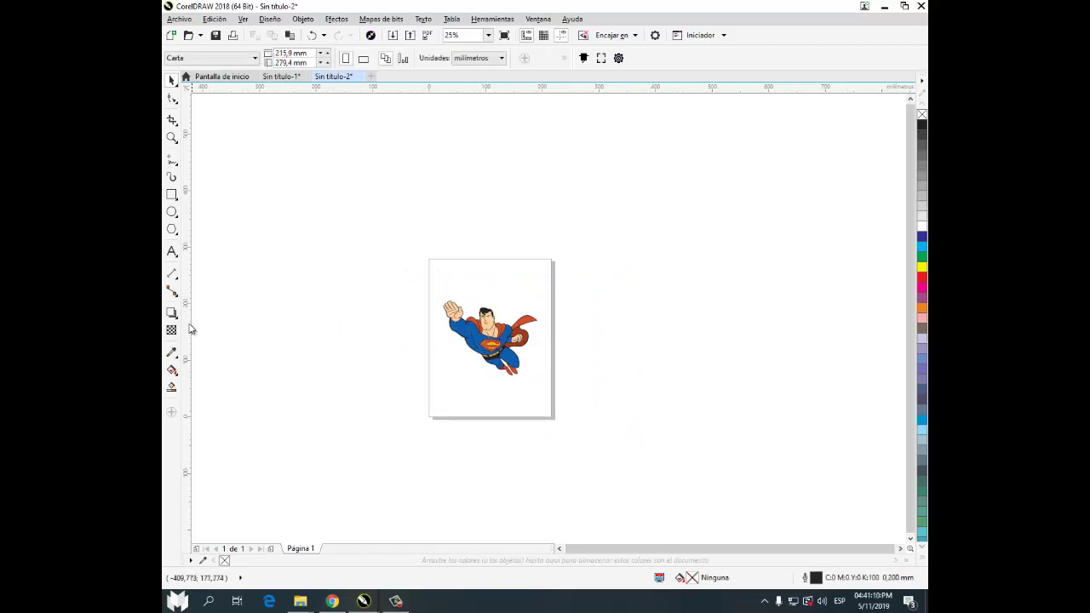
Duplicate the grouped Superman drawing and place the copy beside the original, outside the page
{"action": "key", "text": "F4"}
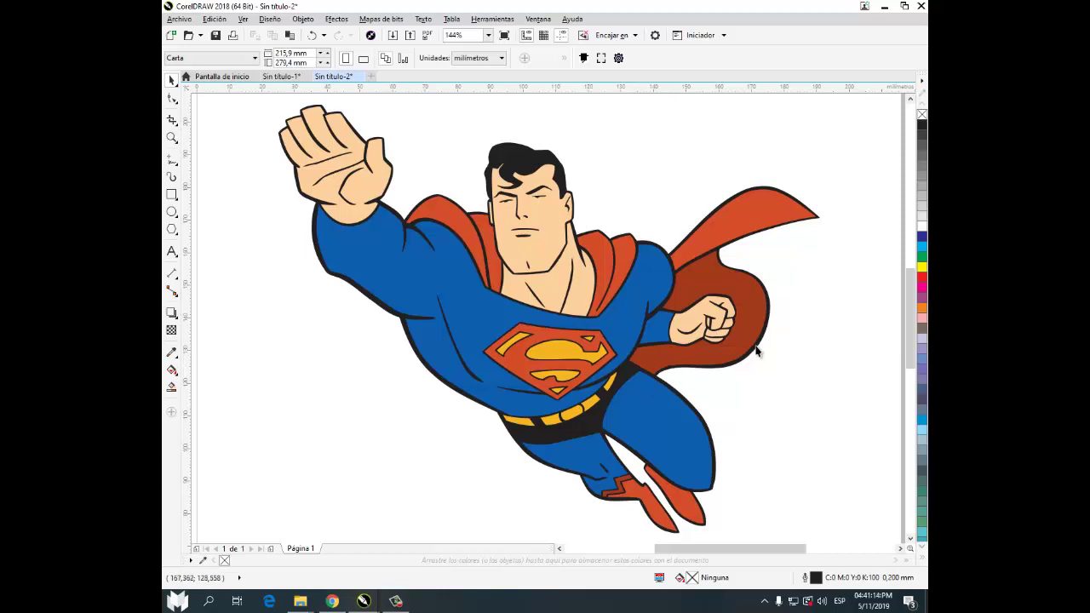
{"action": "scroll", "coordinate": [538, 325], "scroll_direction": "down", "scroll_amount": 3}
{"action": "left_click", "coordinate": [538, 324]}
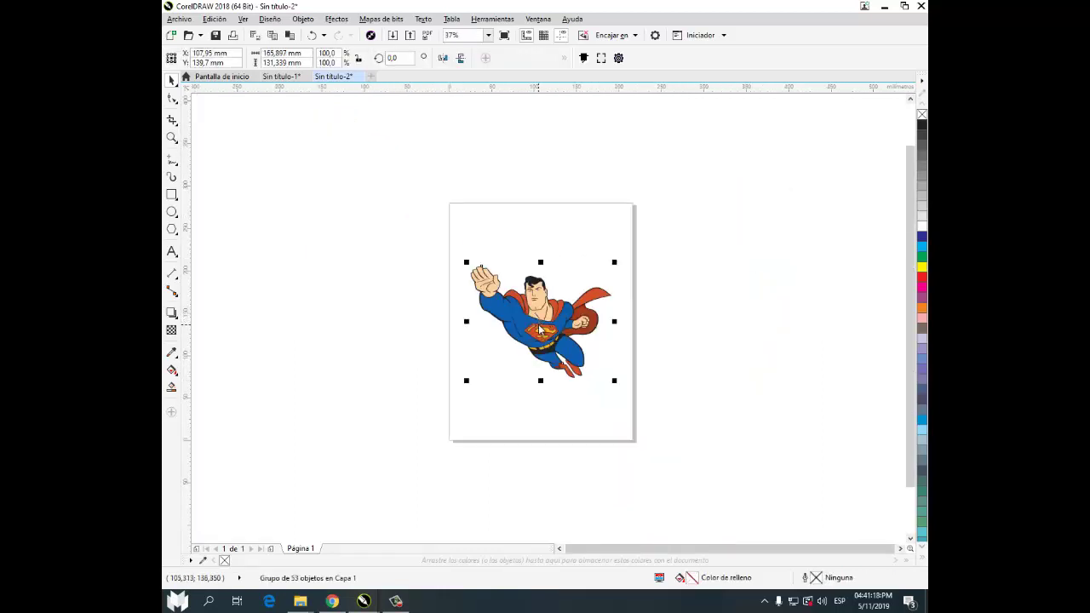
{"action": "key", "text": "ctrl+d"}
{"action": "key", "text": "Return"}
{"action": "left_click_drag", "start_coordinate": [545, 321], "coordinate": [386, 276]}
{"action": "right_click", "coordinate": [387, 277]}
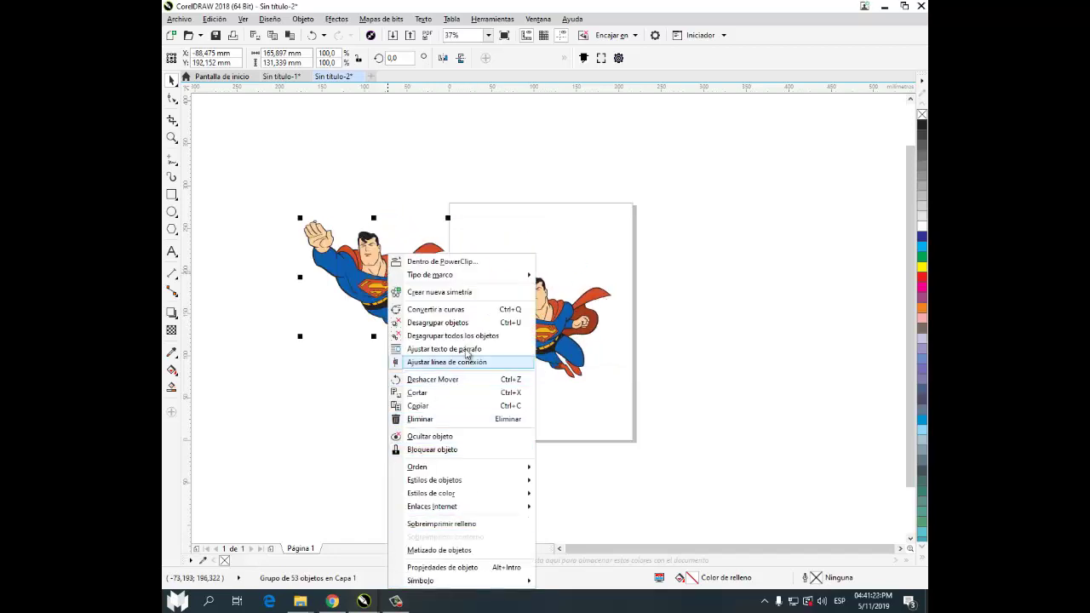
{"action": "left_click", "coordinate": [562, 304]}
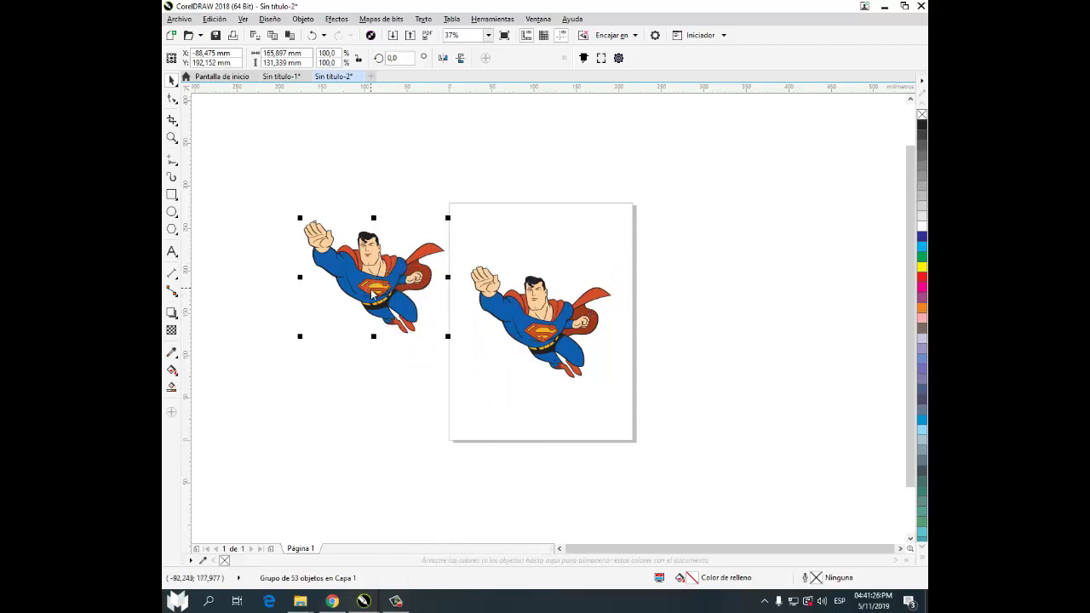
Ungroup all objects in the Superman copy outside the page and clear the selection
{"action": "right_click", "coordinate": [379, 292]}
{"action": "left_click", "coordinate": [426, 338]}
{"action": "left_click", "coordinate": [414, 221]}
{"action": "scroll", "coordinate": [382, 246], "scroll_direction": "up", "scroll_amount": 3}
{"action": "scroll", "coordinate": [418, 298], "scroll_direction": "down", "scroll_amount": 1}
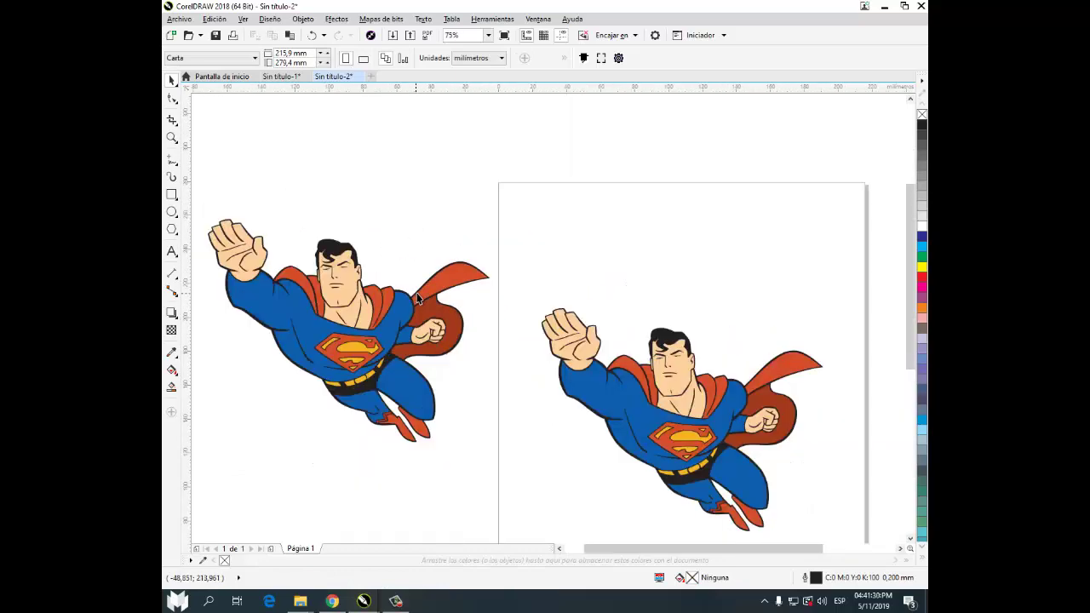
Move the black silhouette out of the ungrouped Superman copy and delete the remaining coloured pieces
{"action": "left_click_drag", "start_coordinate": [348, 249], "coordinate": [556, 155]}
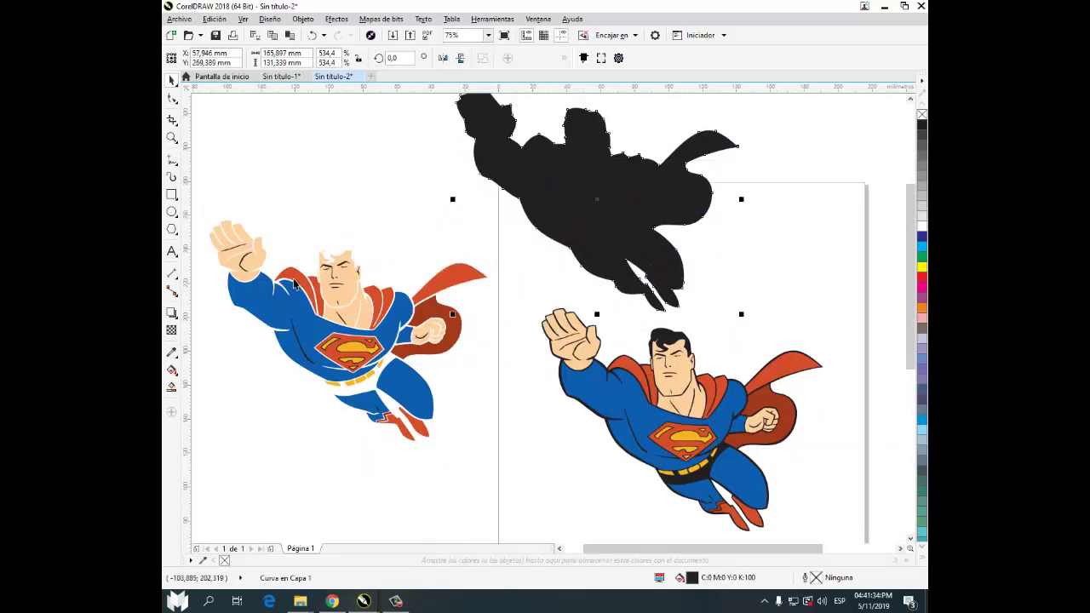
{"action": "left_click_drag", "start_coordinate": [387, 497], "coordinate": [239, 444]}
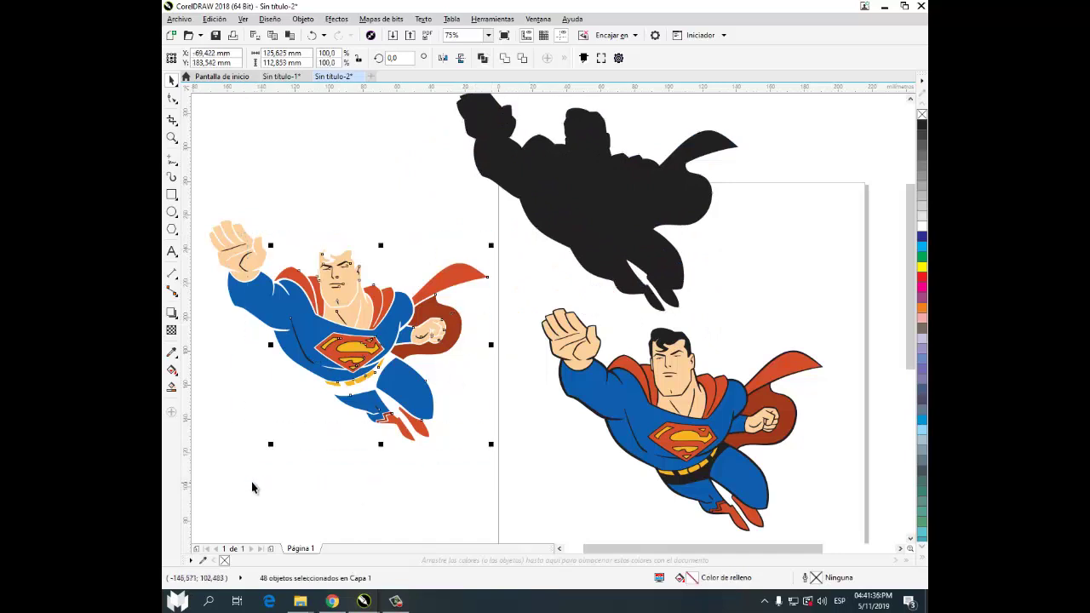
{"action": "key", "text": "Delete"}
{"action": "left_click_drag", "start_coordinate": [449, 486], "coordinate": [205, 191]}
{"action": "key", "text": "Delete"}
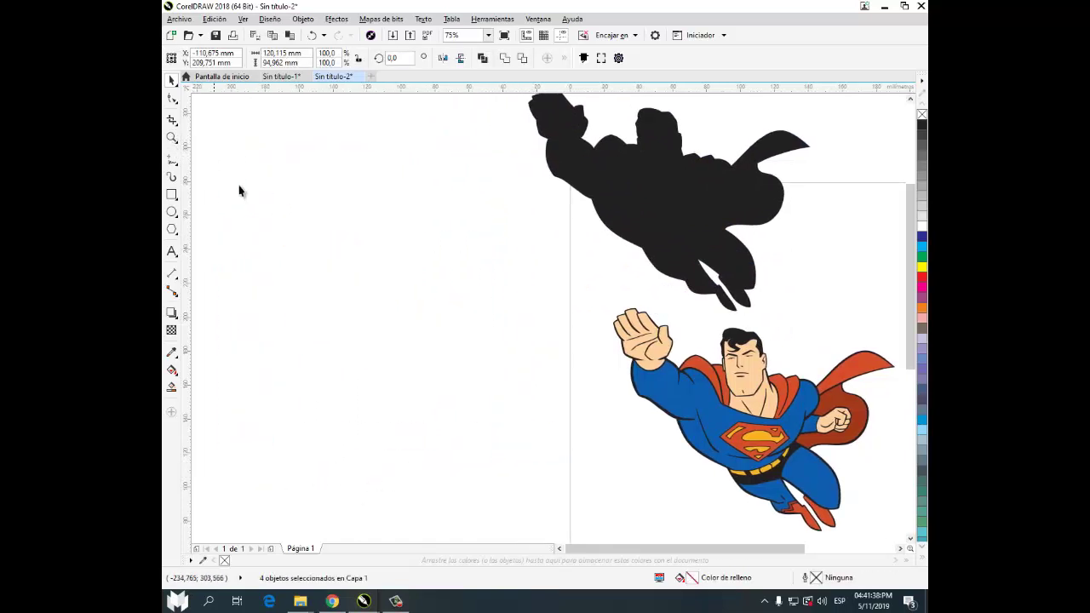
Give the black silhouette a magenta outline (C:0 M:100 Y:0 K:0) and remove its fill
{"action": "scroll", "coordinate": [393, 391], "scroll_direction": "down", "scroll_amount": 2}
{"action": "left_click", "coordinate": [487, 305]}
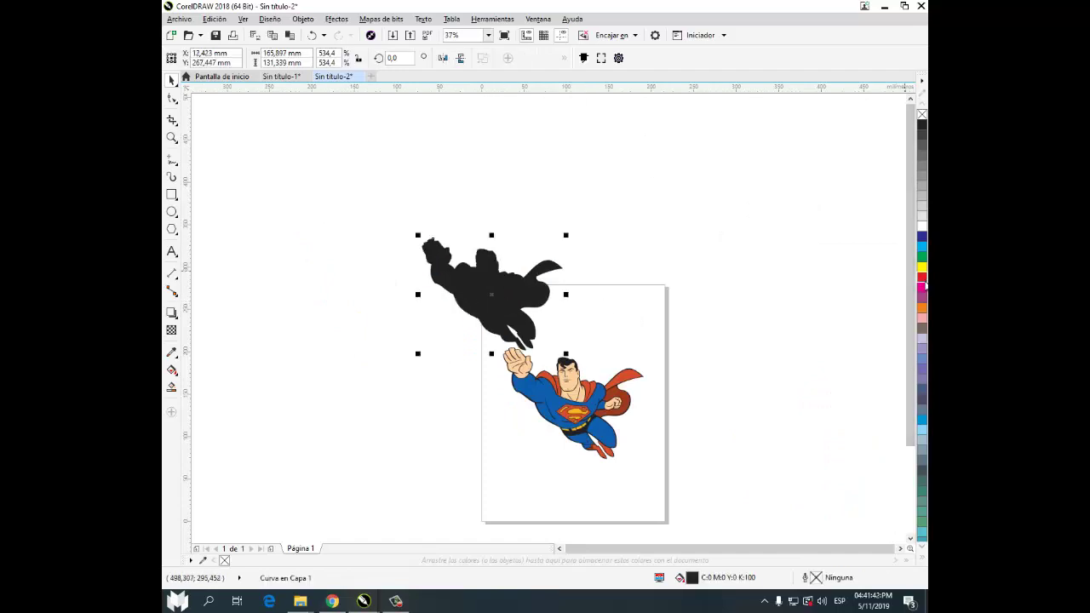
{"action": "right_click", "coordinate": [922, 286]}
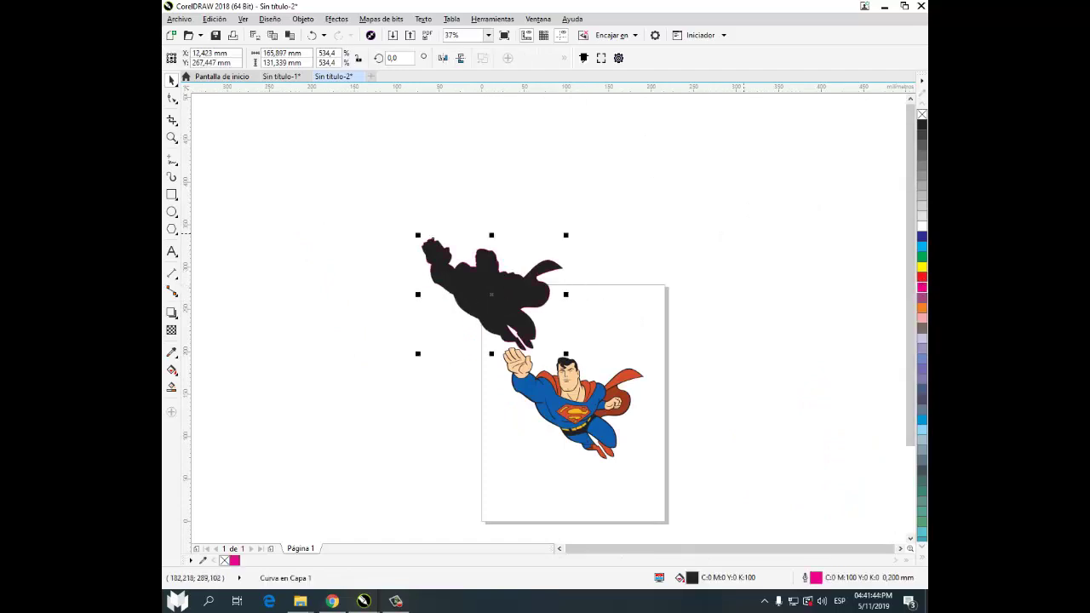
{"action": "left_click", "coordinate": [921, 114]}
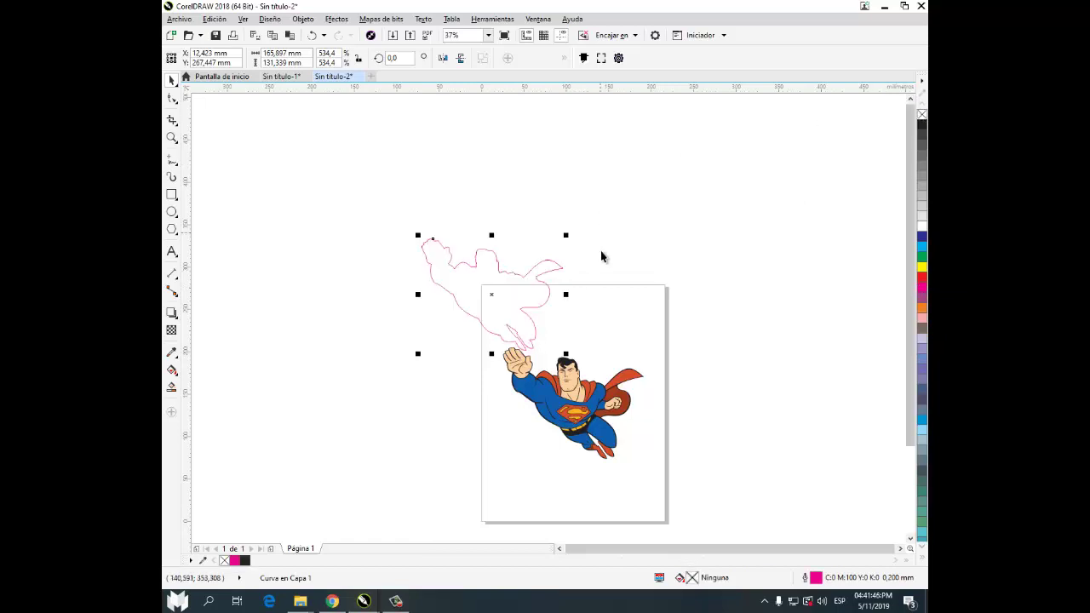
{"action": "left_click", "coordinate": [572, 264]}
Centre the grouped Superman drawing on the magenta contour in both directions and move the two together onto the middle of the page
{"action": "left_click", "coordinate": [616, 384]}
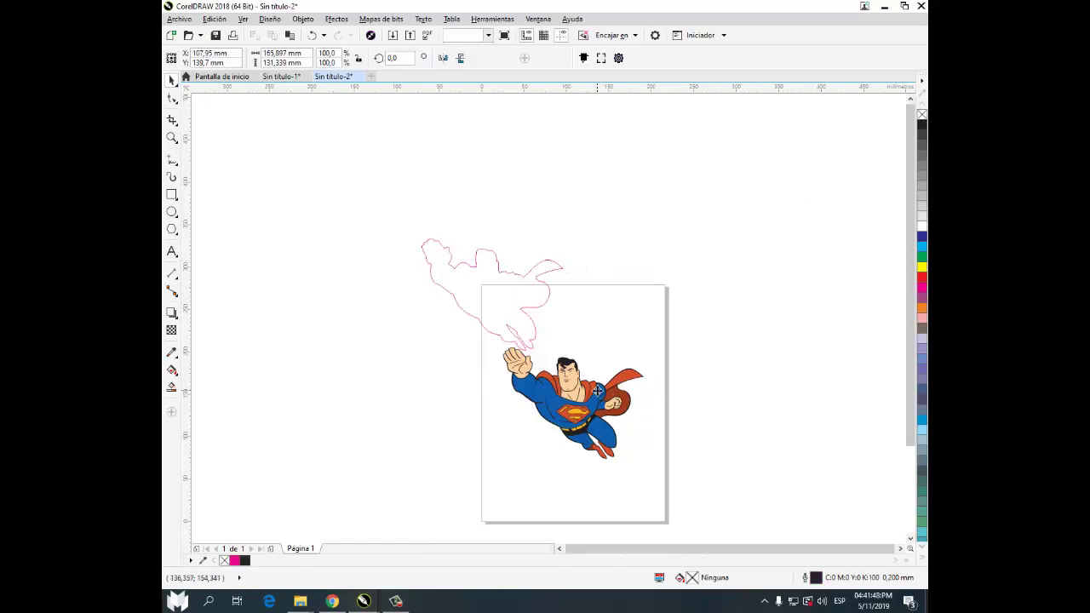
{"action": "left_click", "coordinate": [531, 306], "text": "shift"}
{"action": "key", "text": "c"}
{"action": "key", "text": "e"}
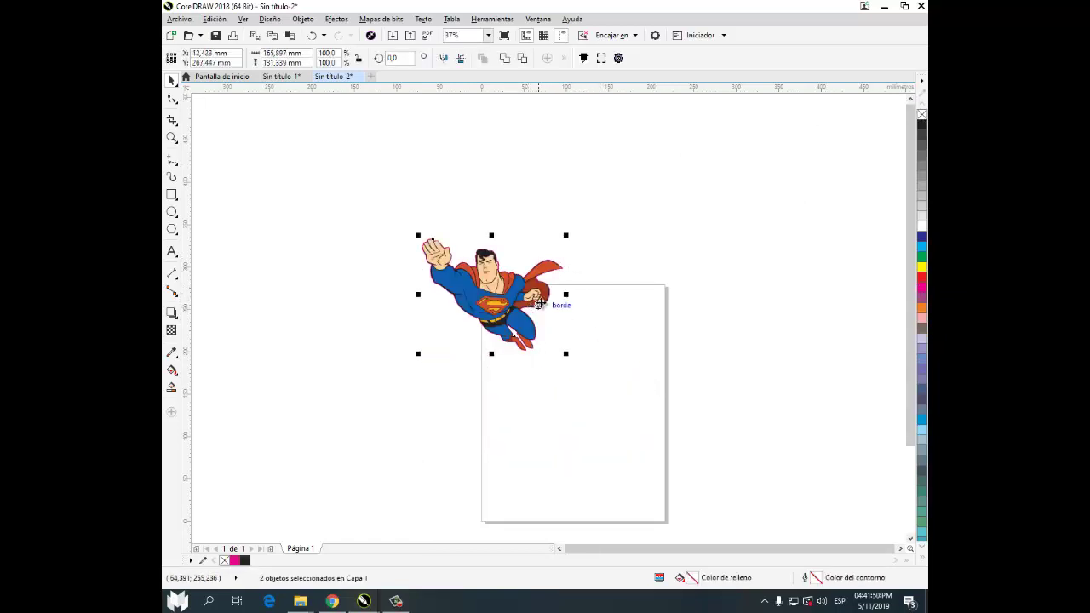
{"action": "left_click_drag", "start_coordinate": [514, 294], "coordinate": [593, 388]}
{"action": "key", "text": "Escape"}
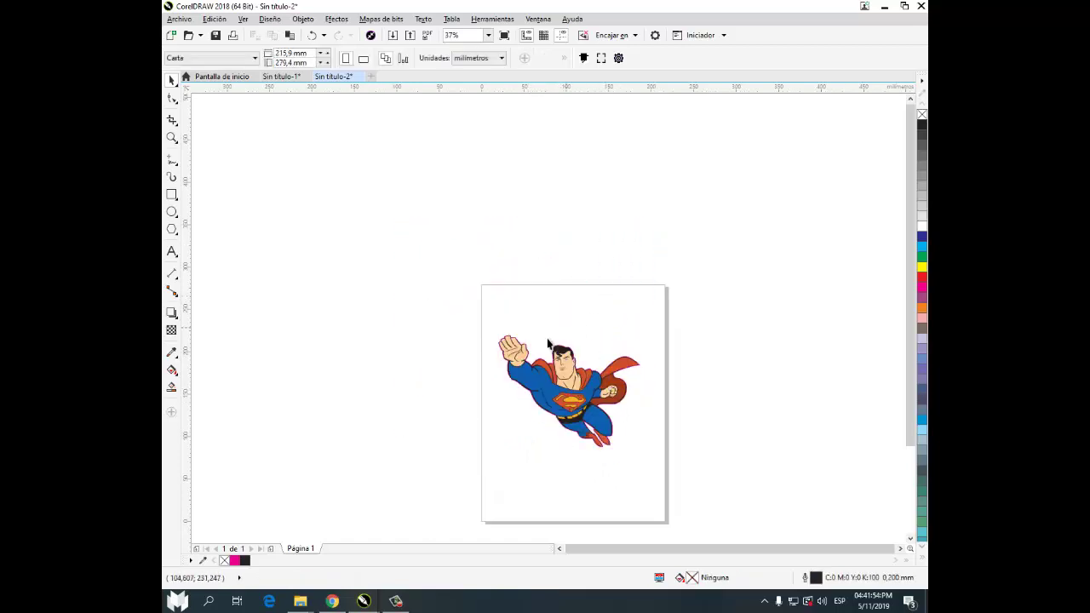
Move the magenta contour off the Superman drawing and return it to its aligned position
{"action": "scroll", "coordinate": [575, 392], "scroll_direction": "up", "scroll_amount": 4}
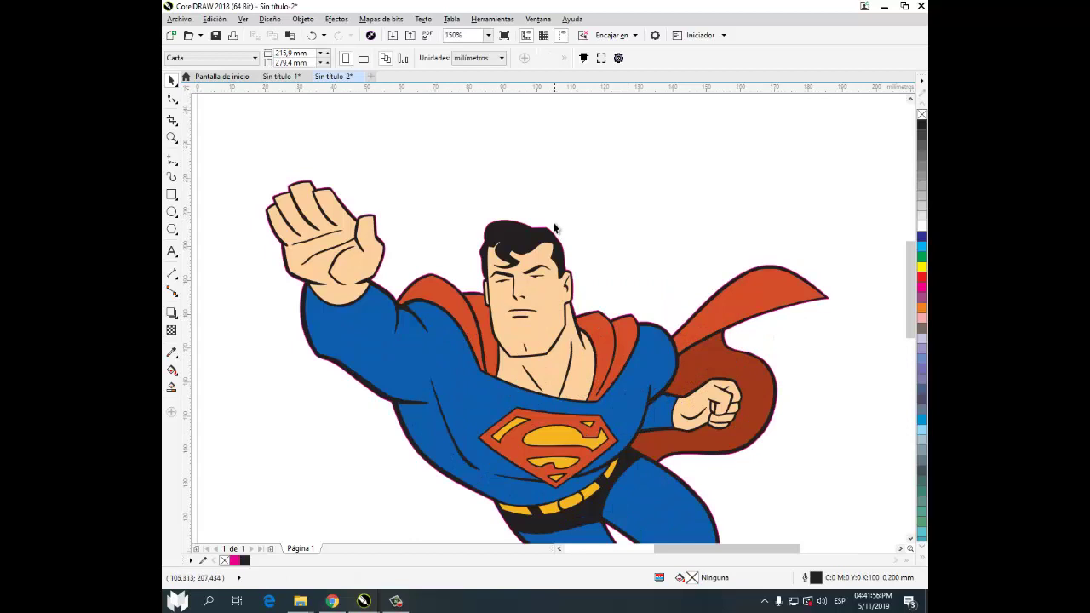
{"action": "left_click", "coordinate": [591, 191]}
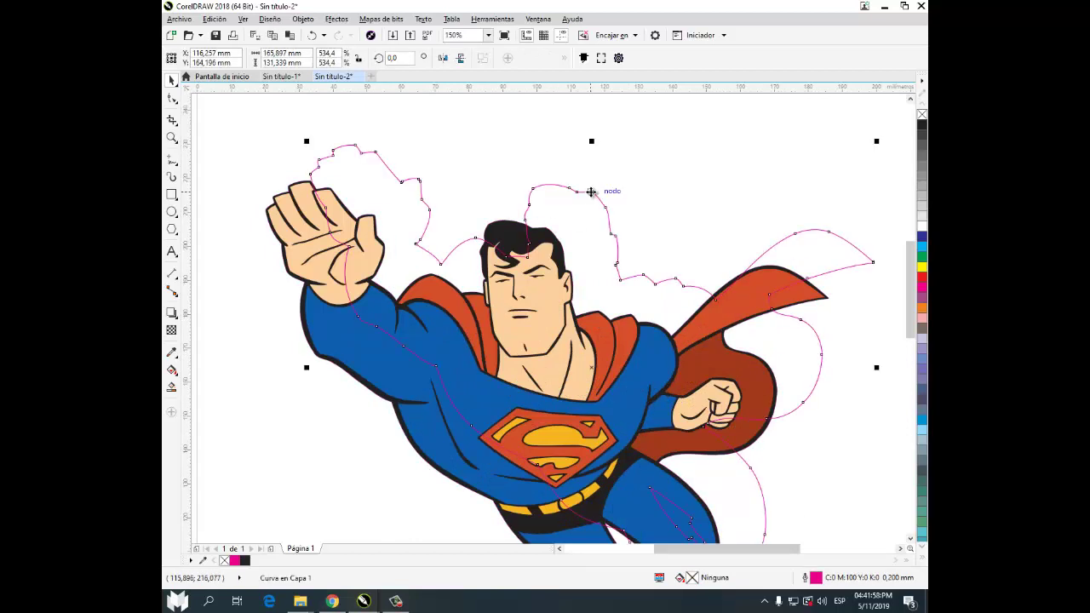
{"action": "left_click_drag", "start_coordinate": [608, 207], "coordinate": [563, 243]}
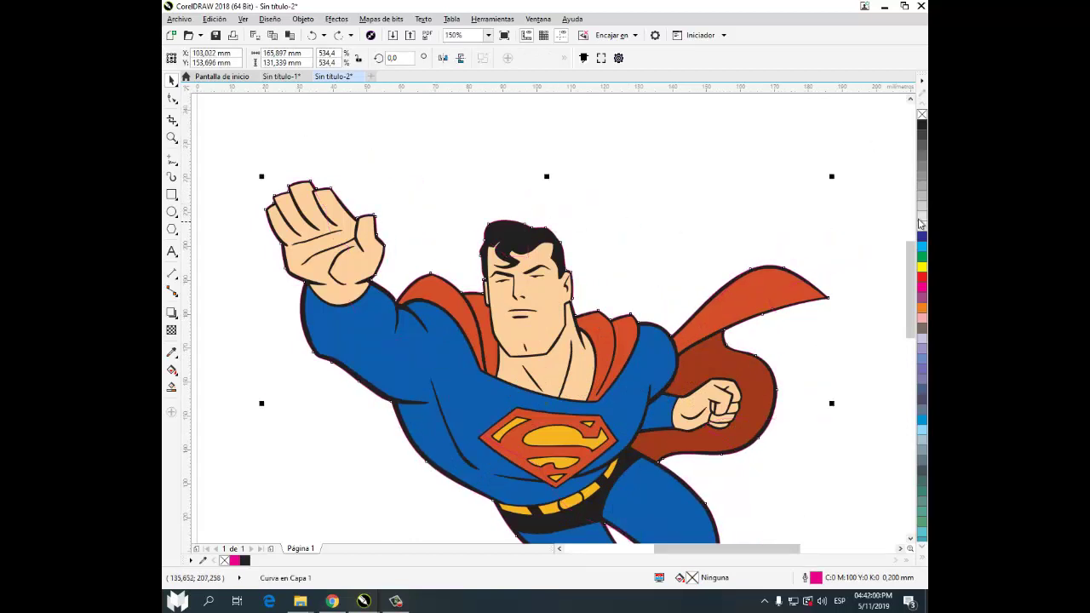
Give the contour a solid magenta fill without an outline and send it behind the Superman drawing
{"action": "left_click", "coordinate": [921, 281]}
{"action": "right_click", "coordinate": [922, 116]}
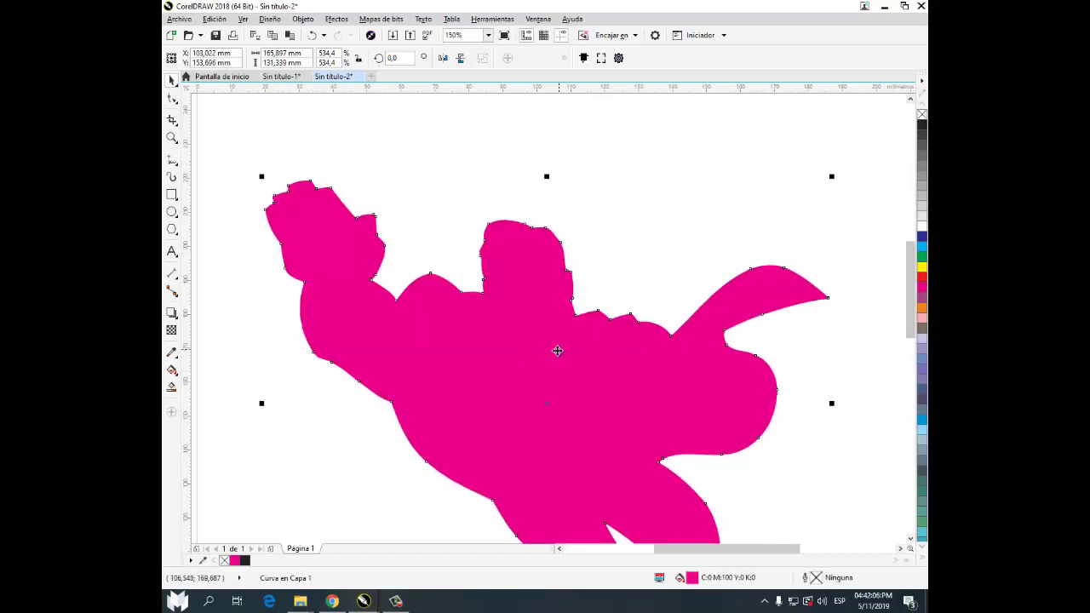
{"action": "right_click", "coordinate": [543, 384]}
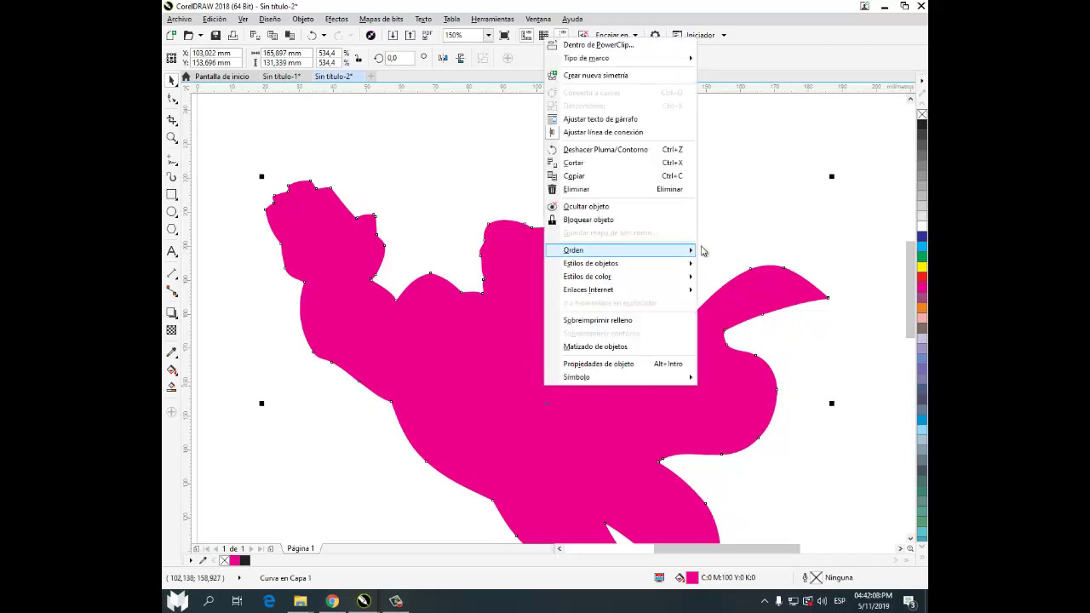
{"action": "mouse_move", "coordinate": [703, 252]}
{"action": "left_click", "coordinate": [772, 298]}
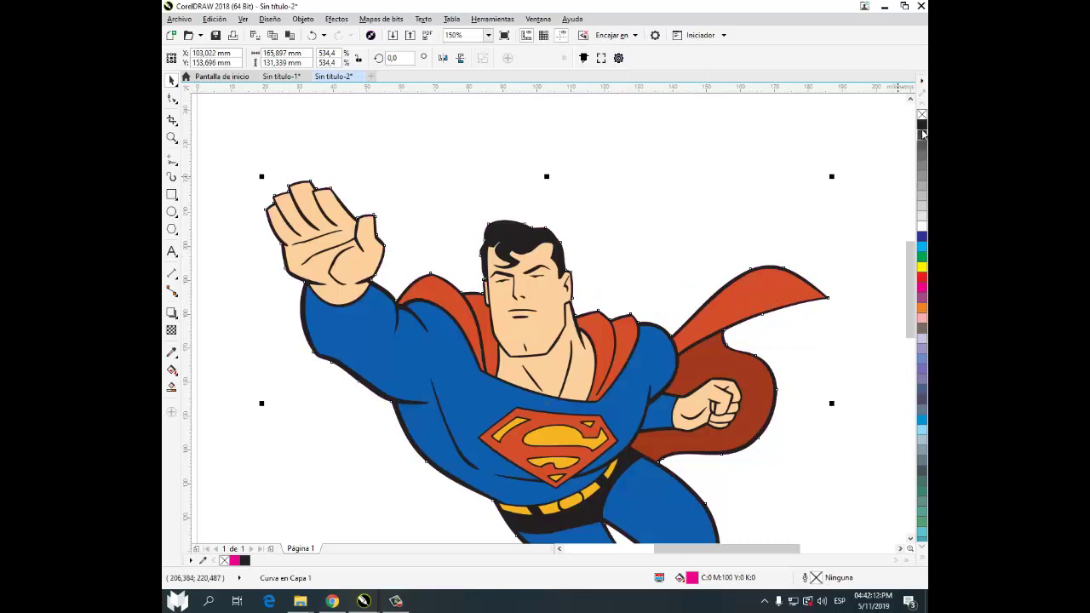
Apply a magenta outline to the contour behind the drawing, remove its fill and clear the selection
{"action": "right_click", "coordinate": [920, 298]}
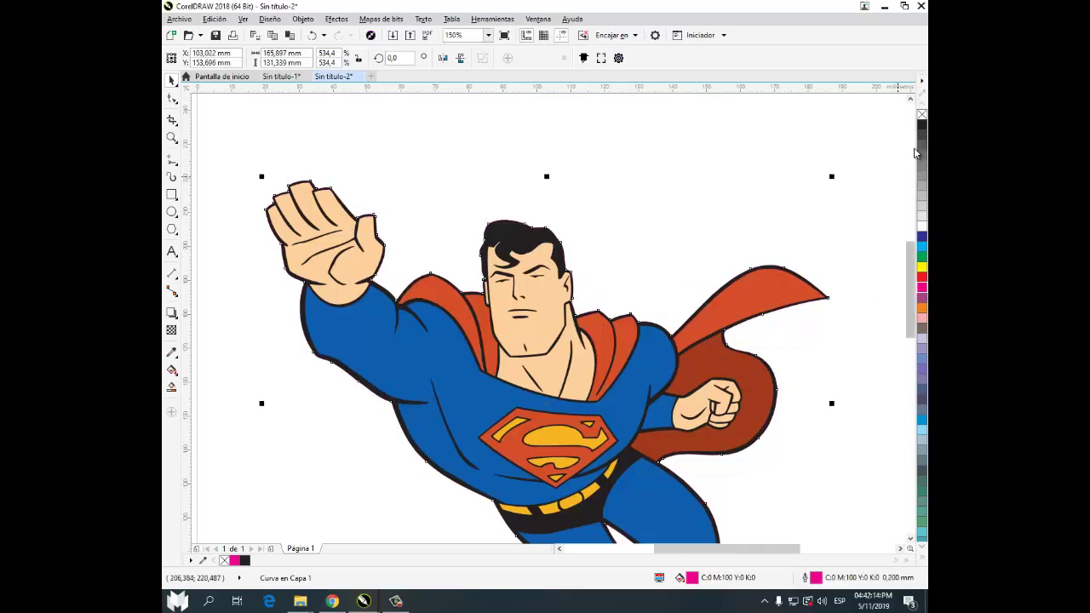
{"action": "left_click", "coordinate": [921, 115]}
{"action": "left_click", "coordinate": [748, 162]}
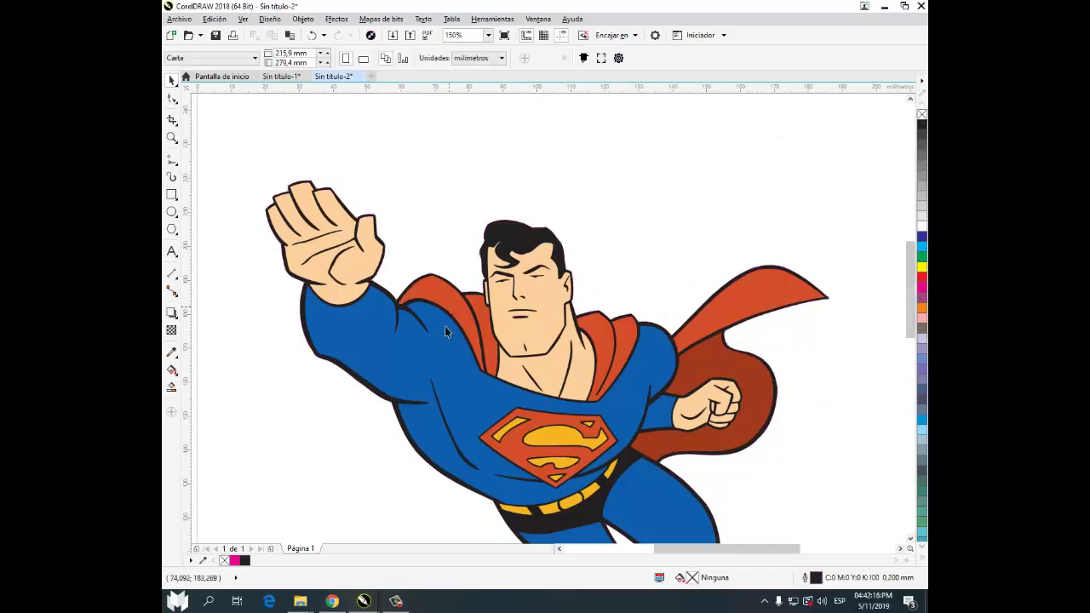
Select the grouped Superman drawing and open the registration mark settings for it
{"action": "scroll", "coordinate": [445, 341], "scroll_direction": "down", "scroll_amount": 2}
{"action": "scroll", "coordinate": [450, 361], "scroll_direction": "up", "scroll_amount": 1}
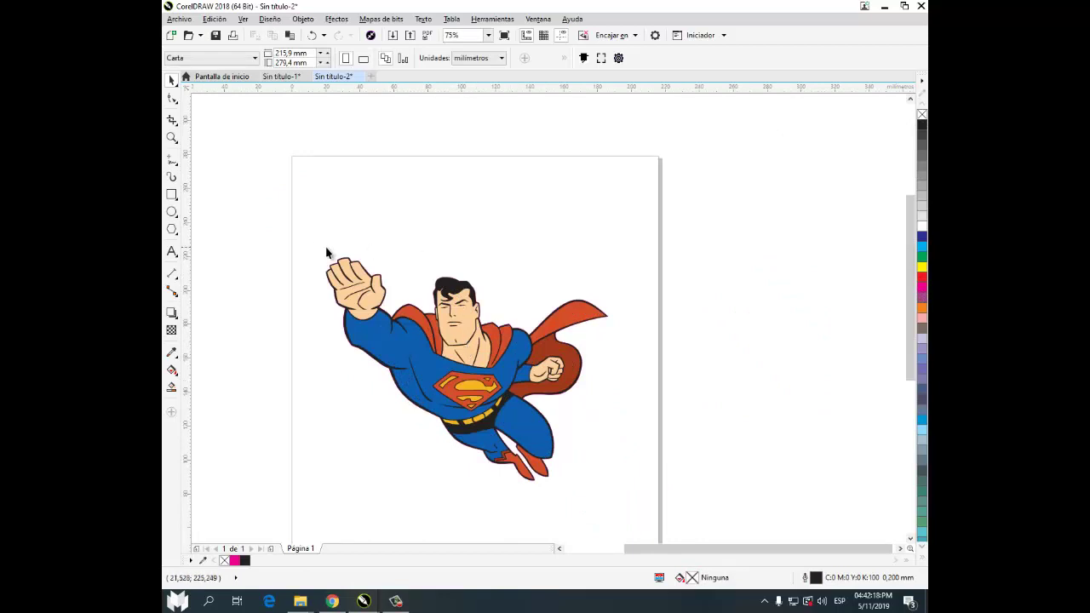
{"action": "scroll", "coordinate": [435, 296], "scroll_direction": "up", "scroll_amount": 1}
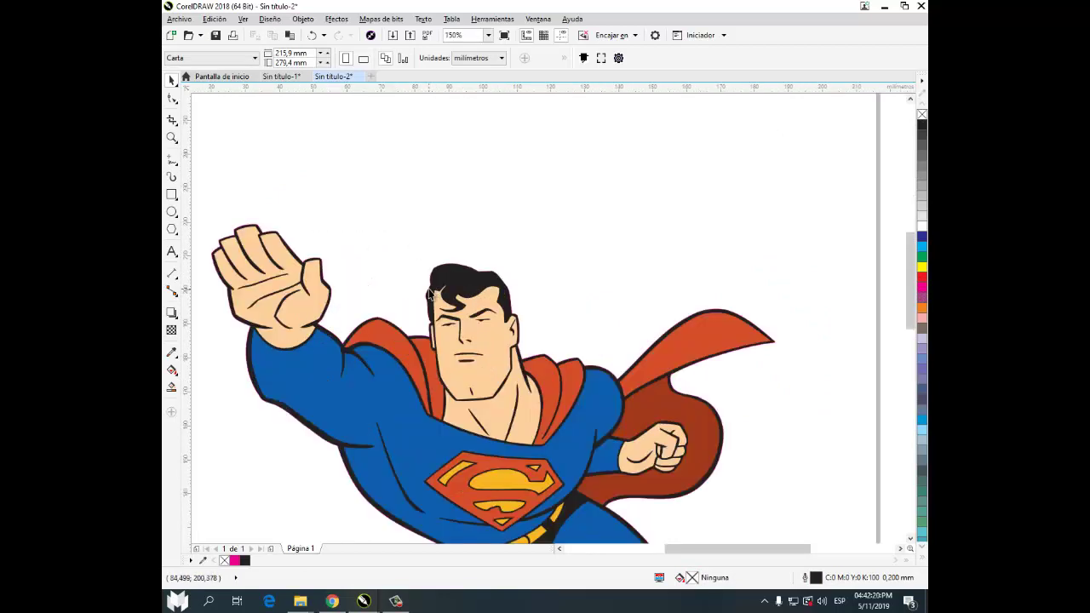
{"action": "left_click", "coordinate": [433, 292]}
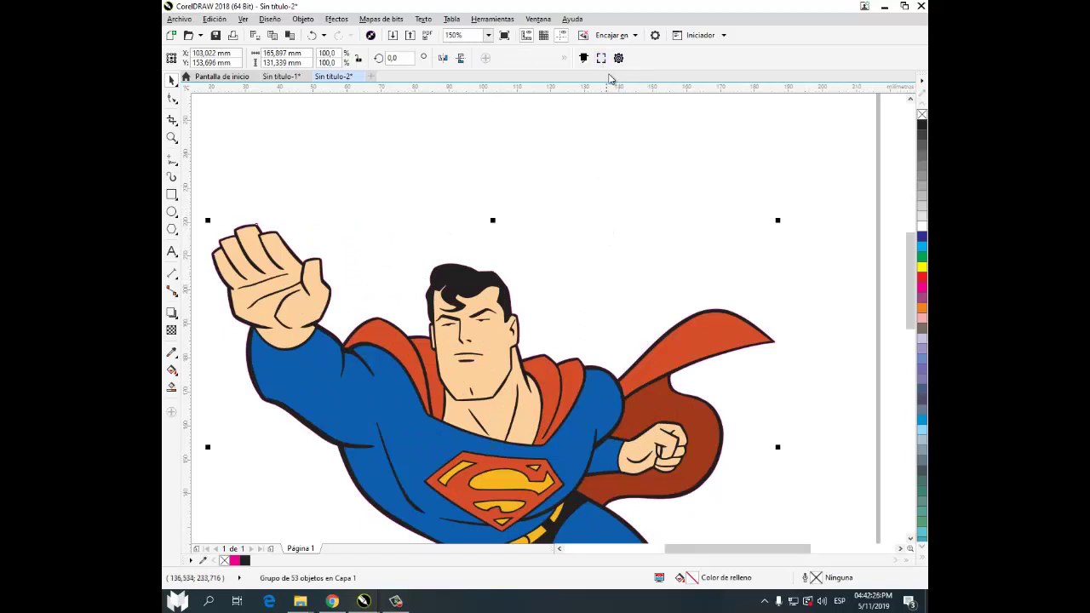
{"action": "left_click", "coordinate": [603, 63]}
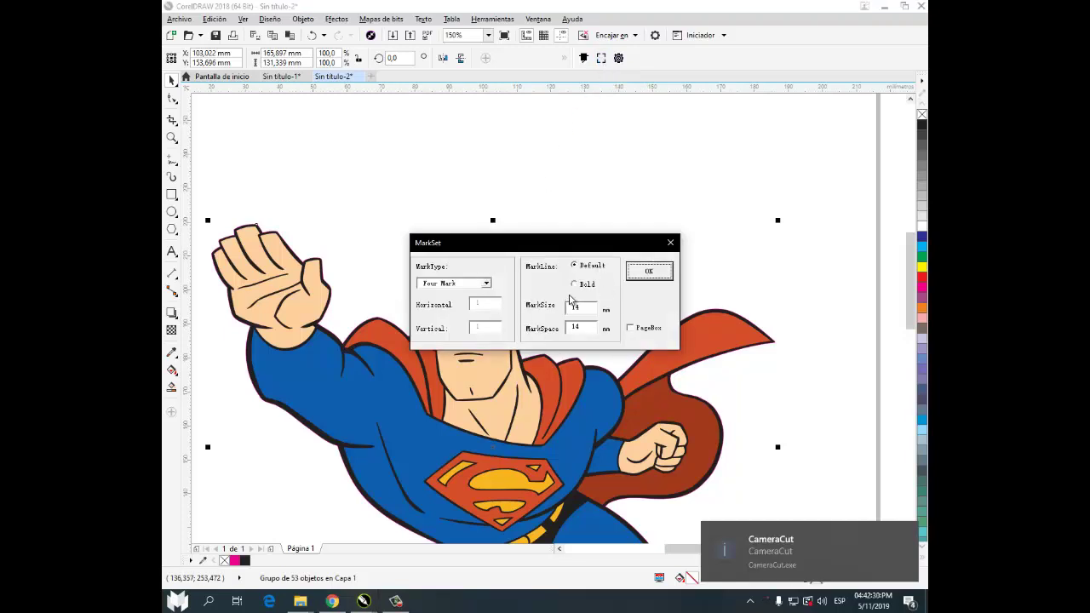
Switch the registration mark type to Multi-Mark and back to Four Mark
{"action": "left_click", "coordinate": [487, 283]}
{"action": "left_click", "coordinate": [484, 301]}
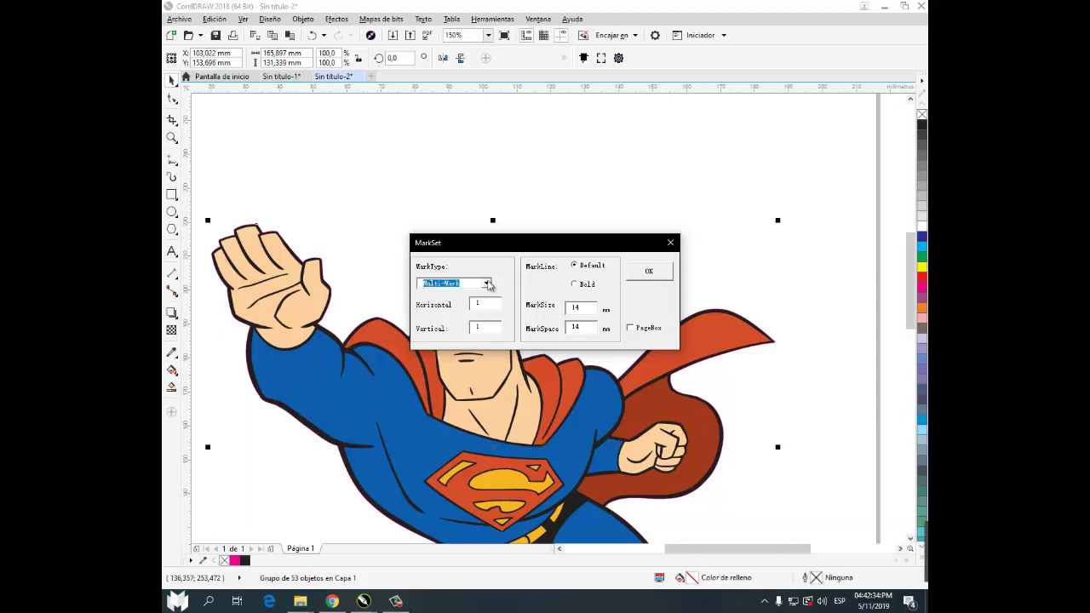
{"action": "left_click", "coordinate": [486, 284]}
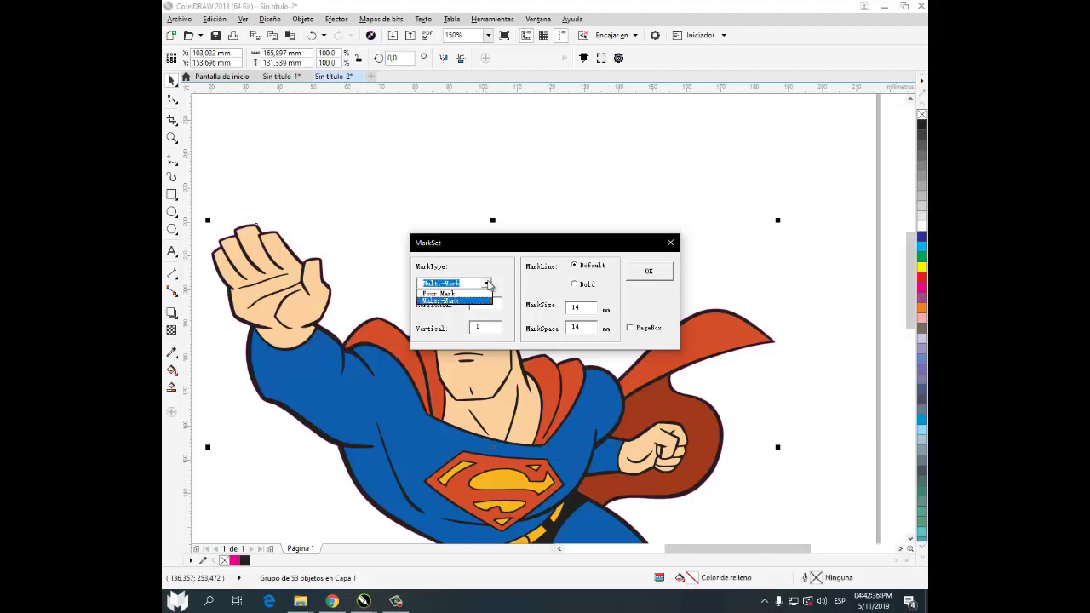
{"action": "left_click", "coordinate": [479, 295]}
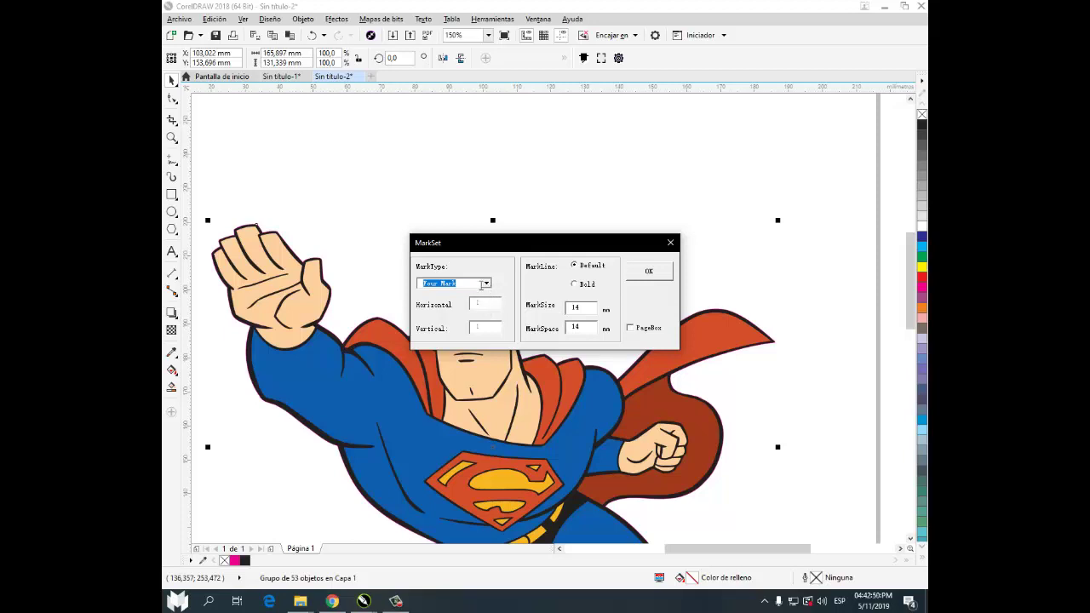
{"action": "left_click", "coordinate": [485, 284]}
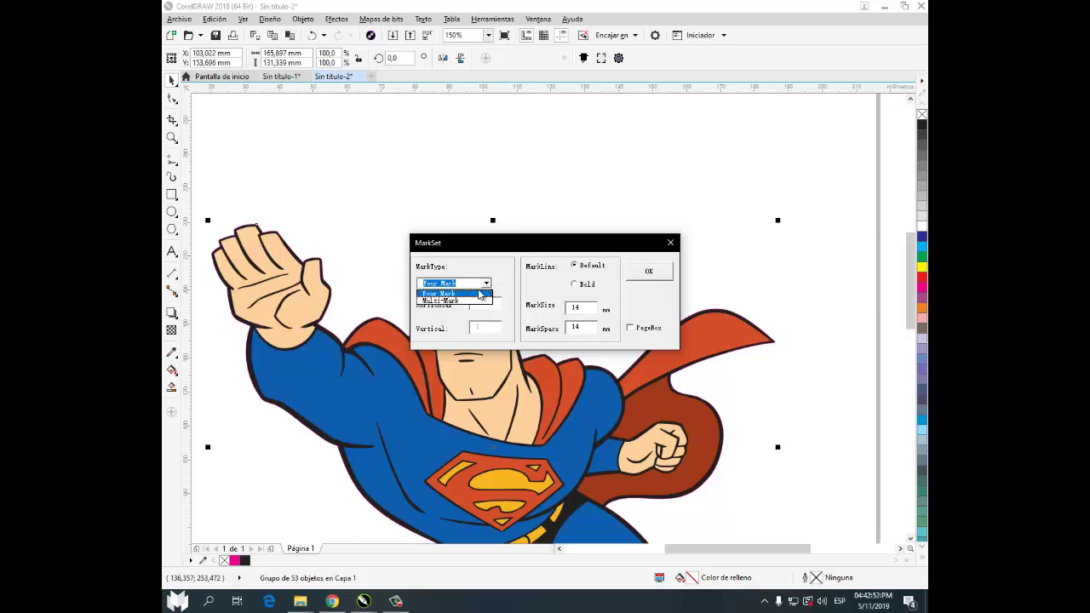
{"action": "left_click", "coordinate": [450, 294]}
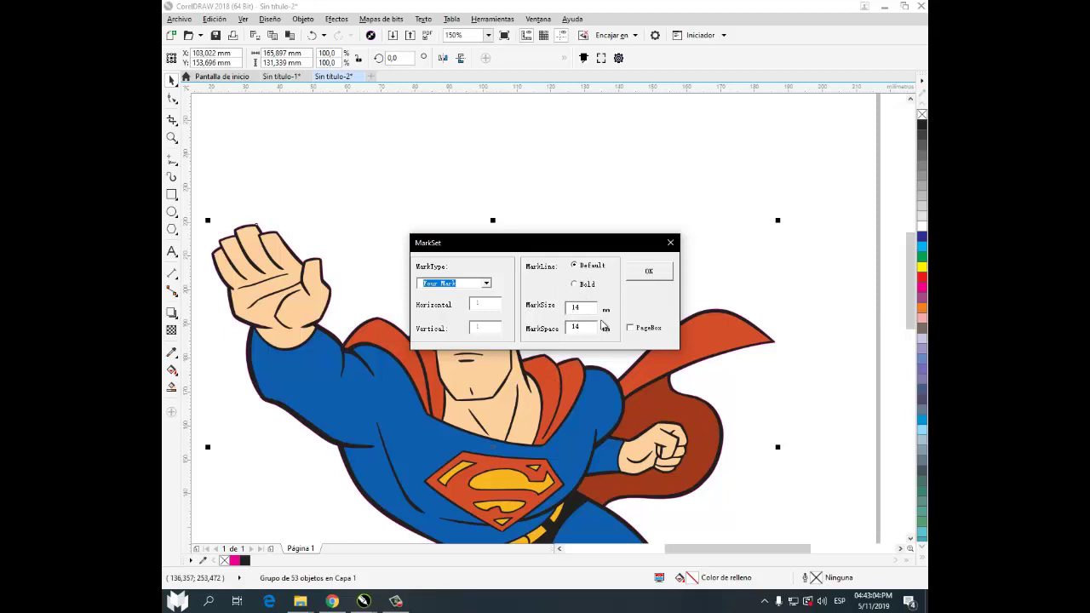
Adjust the mark size and add four default-line corner registration marks around the Superman drawing, spanning about 186 × 151 mm
{"action": "left_click_drag", "start_coordinate": [585, 309], "coordinate": [526, 313]}
{"action": "left_click", "coordinate": [653, 276]}
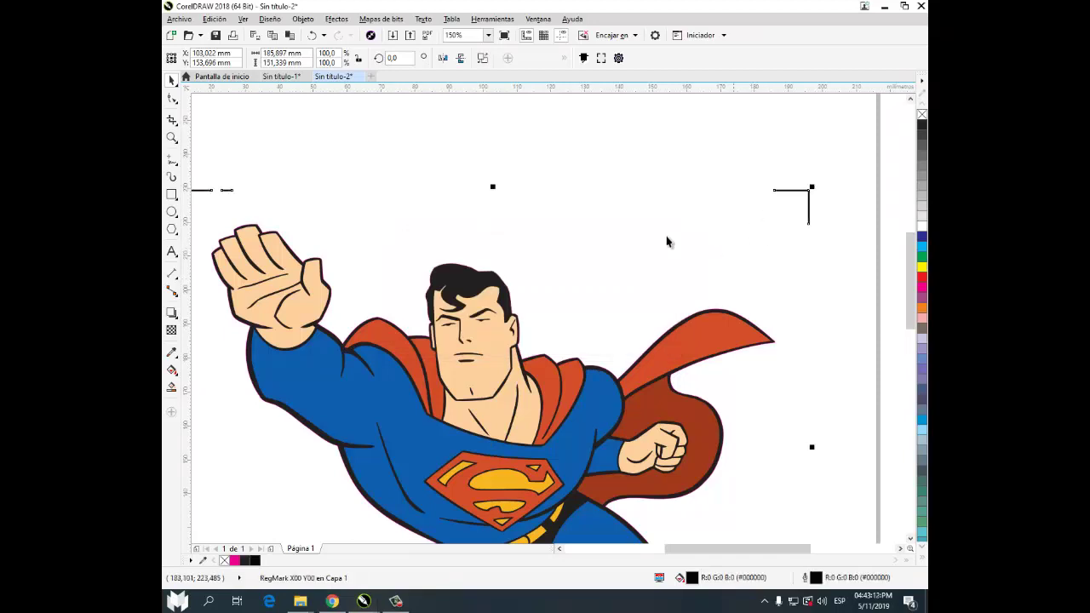
{"action": "scroll", "coordinate": [487, 278], "scroll_direction": "down", "scroll_amount": 1}
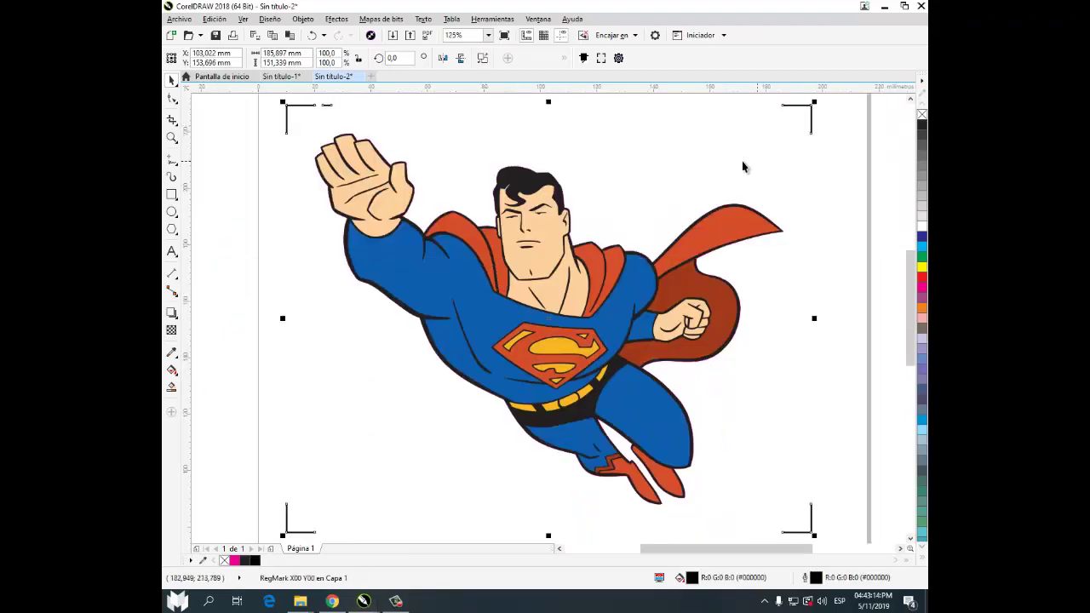
{"action": "left_click", "coordinate": [669, 168]}
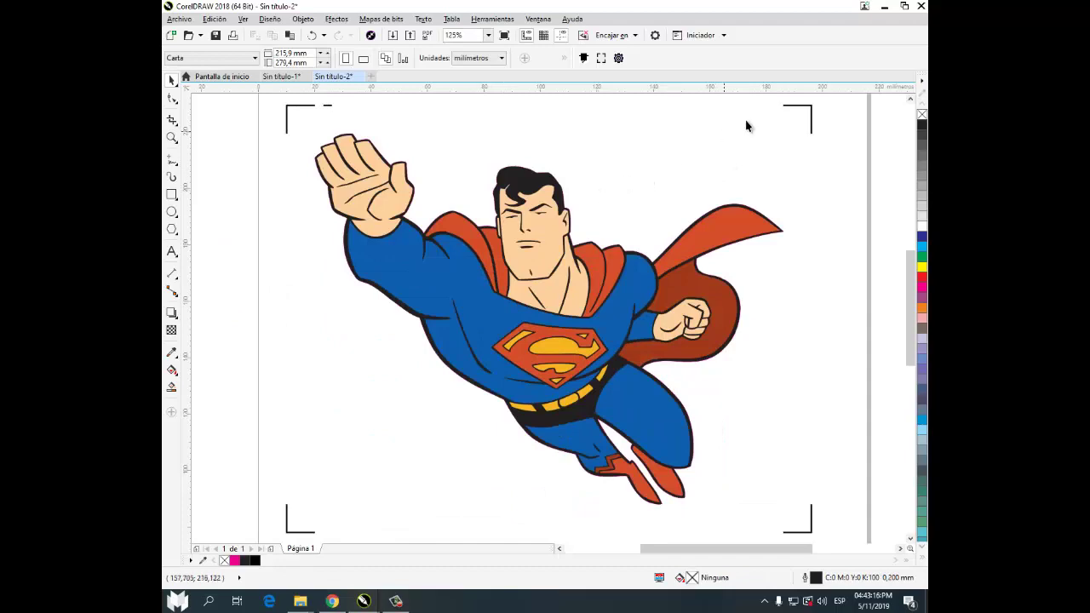
{"action": "scroll", "coordinate": [677, 473], "scroll_direction": "down", "scroll_amount": 3}
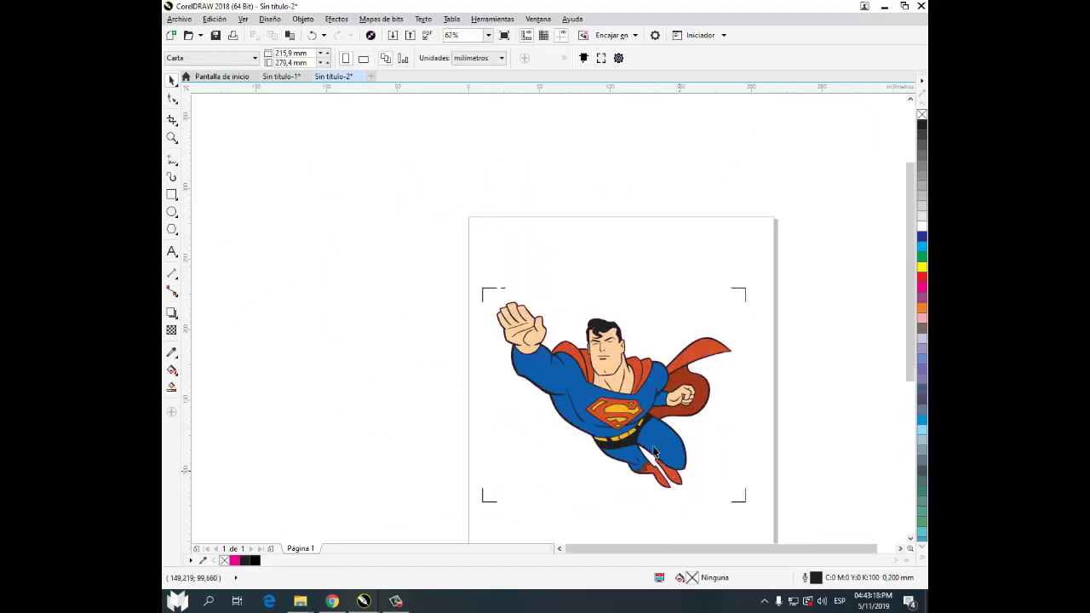
Select the Superman drawing, its contour and the registration marks together, and clear the selection
{"action": "scroll", "coordinate": [596, 392], "scroll_direction": "up", "scroll_amount": 4}
{"action": "scroll", "coordinate": [510, 289], "scroll_direction": "down", "scroll_amount": 4}
{"action": "scroll", "coordinate": [377, 216], "scroll_direction": "down", "scroll_amount": 3}
{"action": "scroll", "coordinate": [422, 252], "scroll_direction": "up", "scroll_amount": 3}
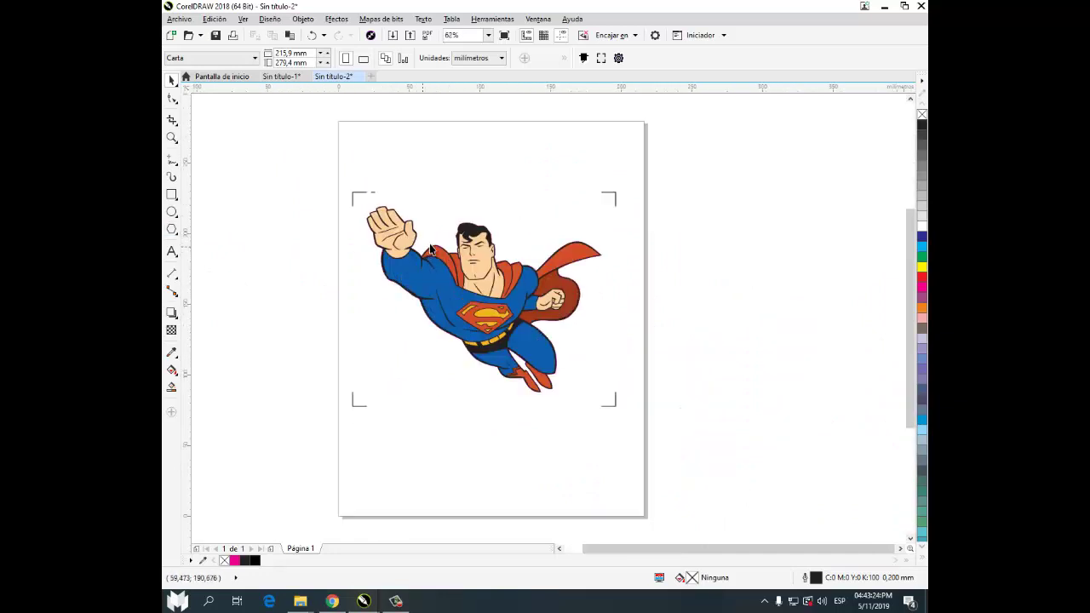
{"action": "left_click_drag", "start_coordinate": [309, 167], "coordinate": [674, 420]}
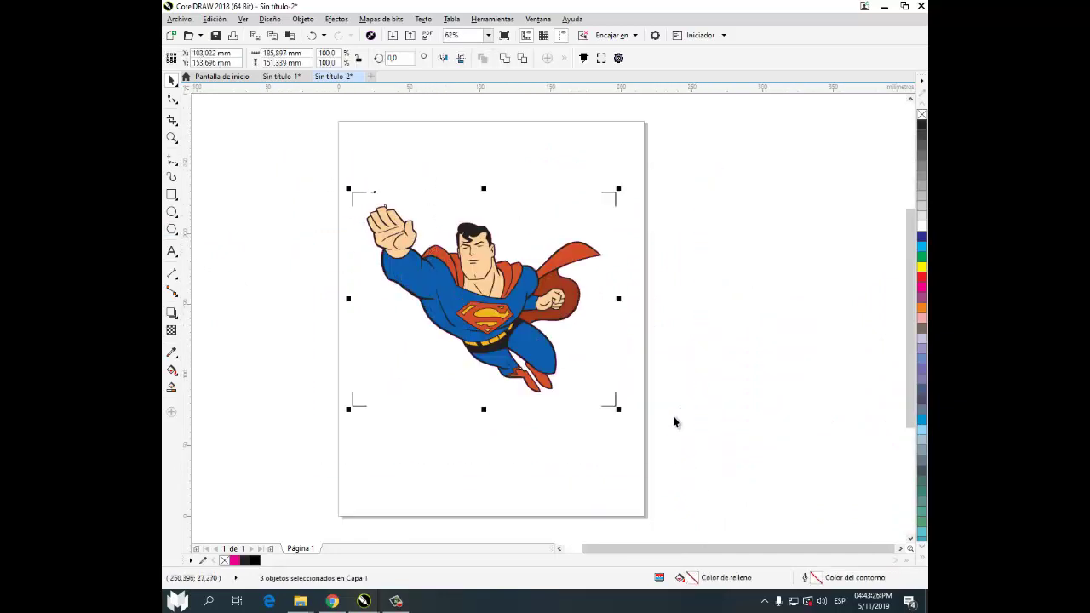
{"action": "left_click", "coordinate": [682, 333]}
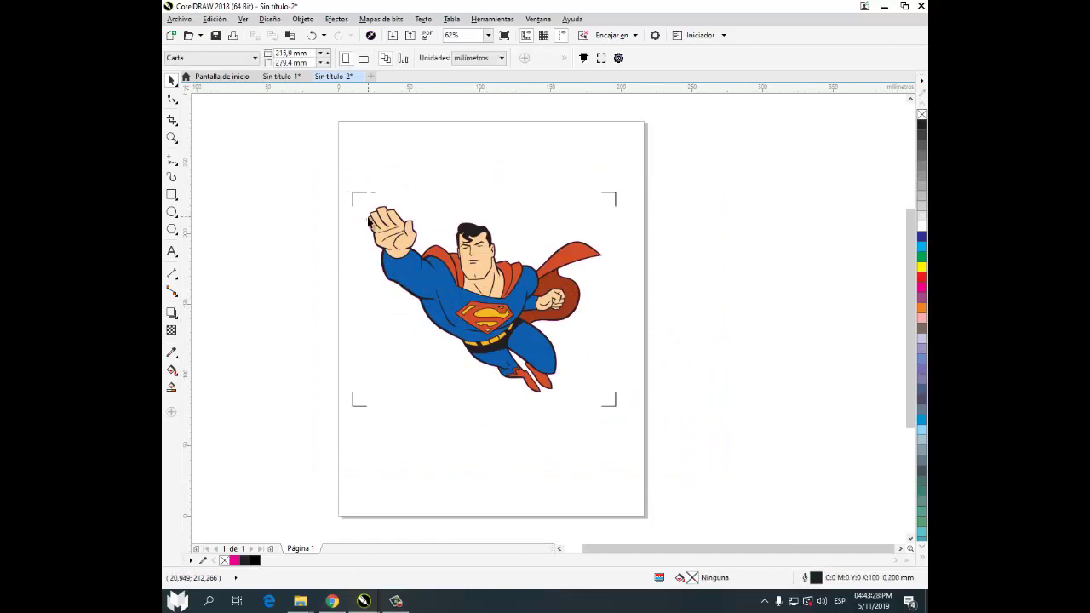
Try moving the drawing, contour and registration marks together around the page, and undo the moves
{"action": "left_click_drag", "start_coordinate": [295, 159], "coordinate": [652, 447]}
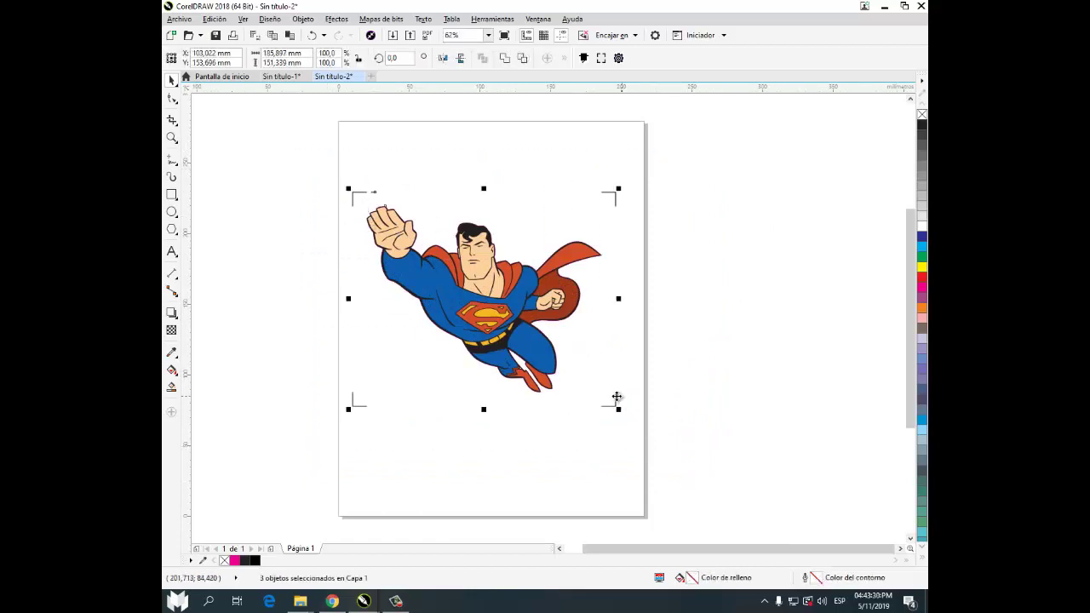
{"action": "left_click_drag", "start_coordinate": [618, 392], "coordinate": [649, 374]}
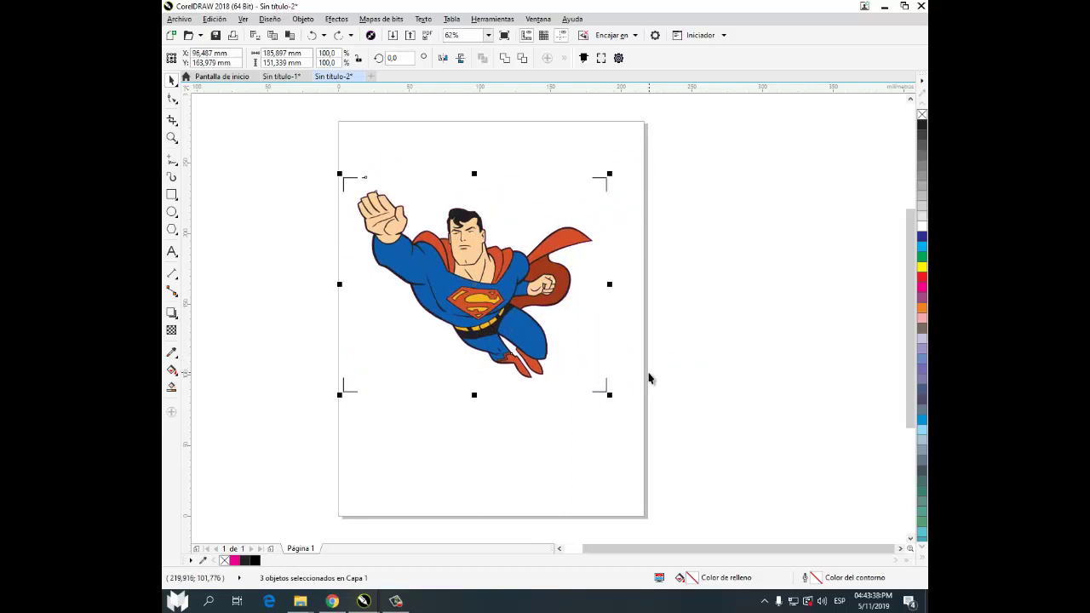
{"action": "key", "text": "ctrl+z"}
{"action": "key", "text": "ctrl+z"}
{"action": "key", "text": "ctrl+z"}
{"action": "key", "text": "ctrl+z"}
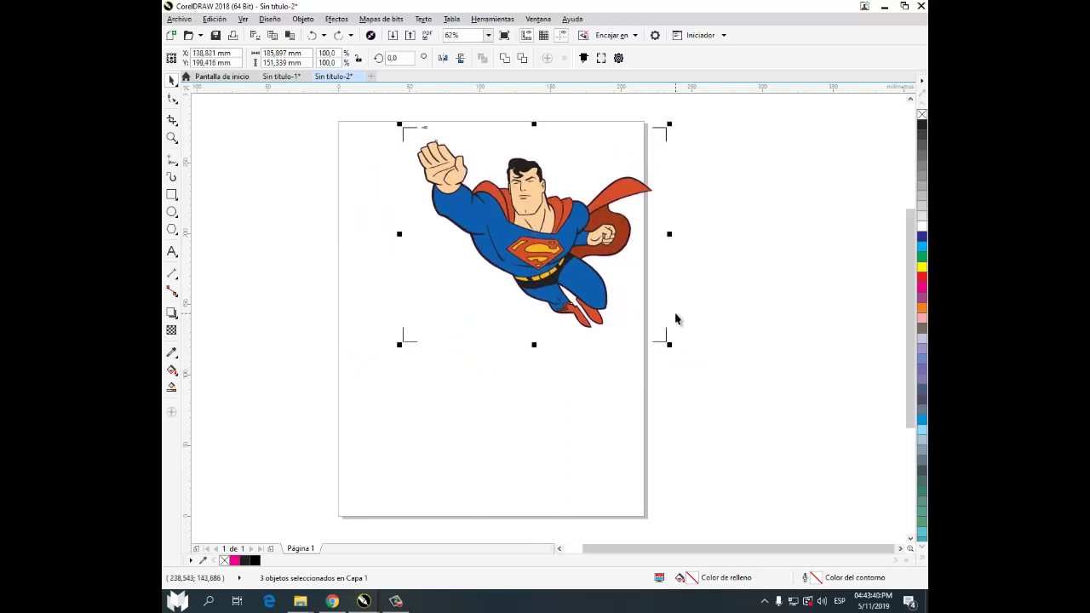
{"action": "left_click", "coordinate": [635, 321]}
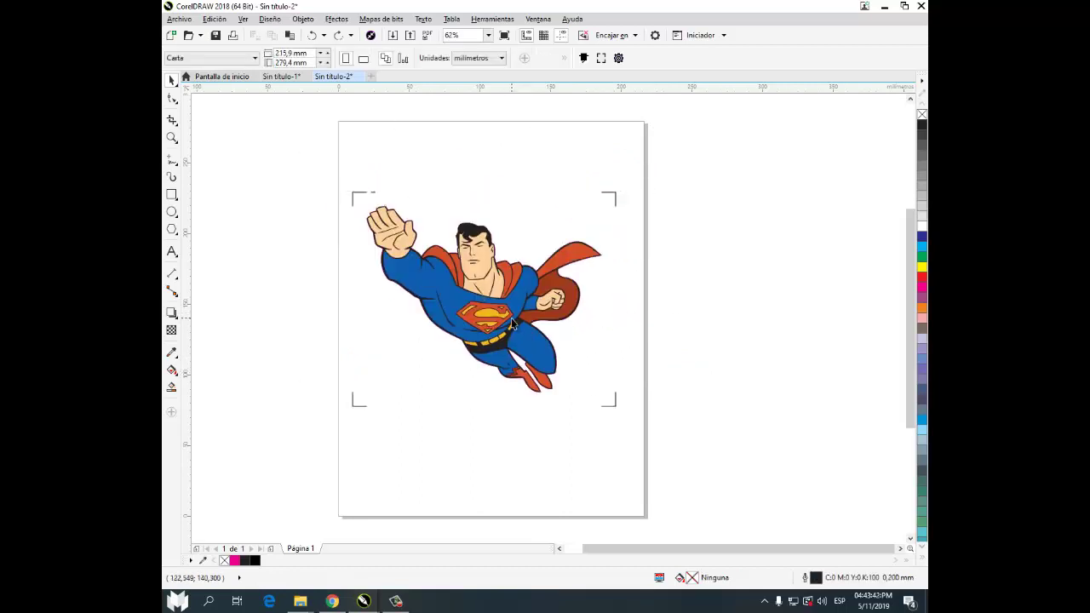
Examine the magenta contour around the hair and try moving the grouped drawing off it
{"action": "scroll", "coordinate": [469, 230], "scroll_direction": "up", "scroll_amount": 7}
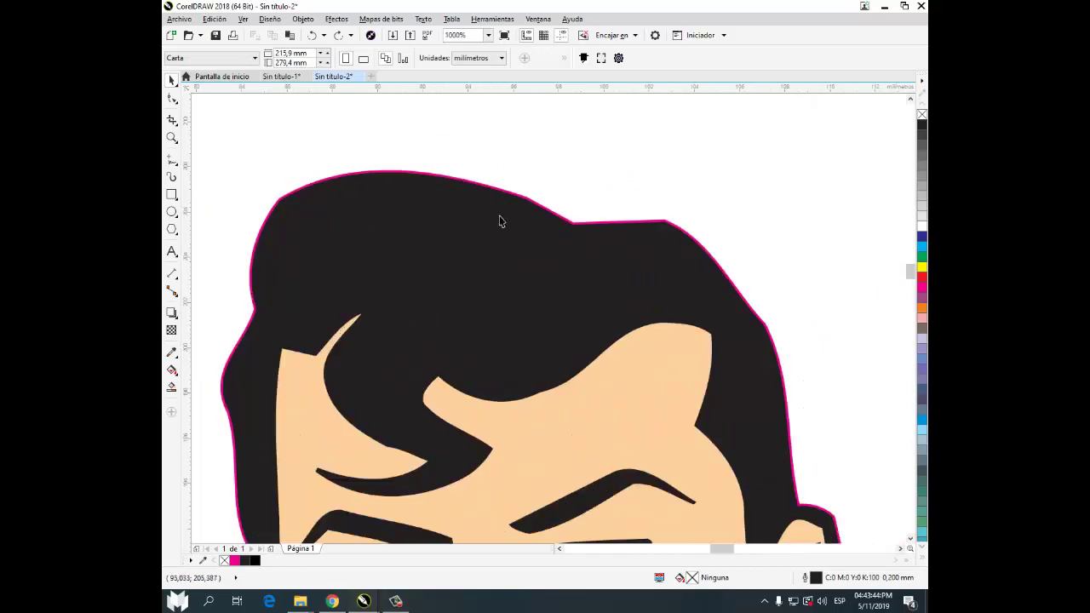
{"action": "scroll", "coordinate": [585, 249], "scroll_direction": "down", "scroll_amount": 2}
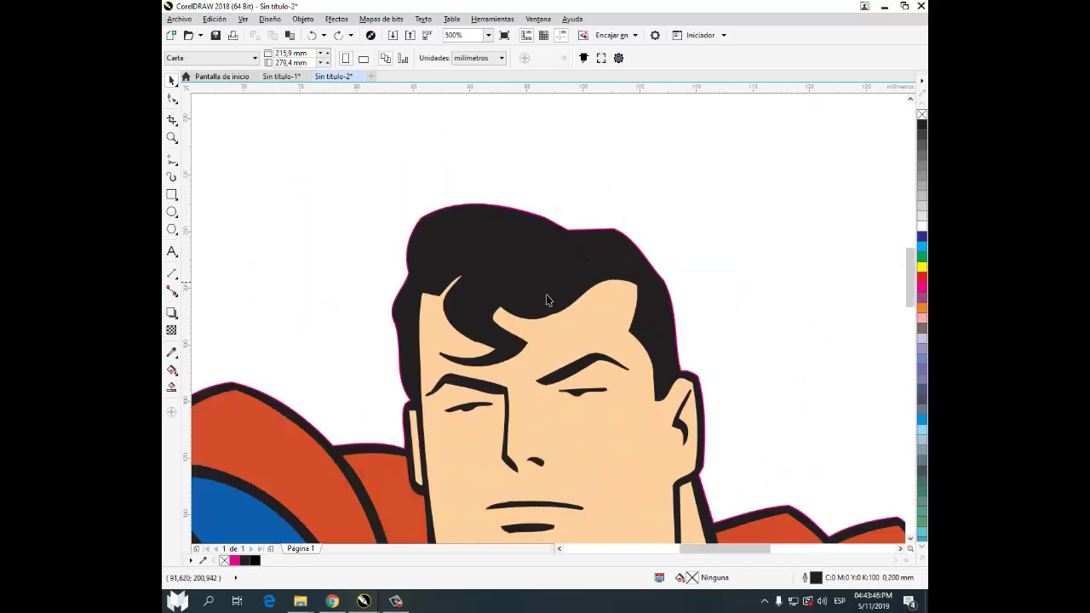
{"action": "scroll", "coordinate": [546, 294], "scroll_direction": "down", "scroll_amount": 3}
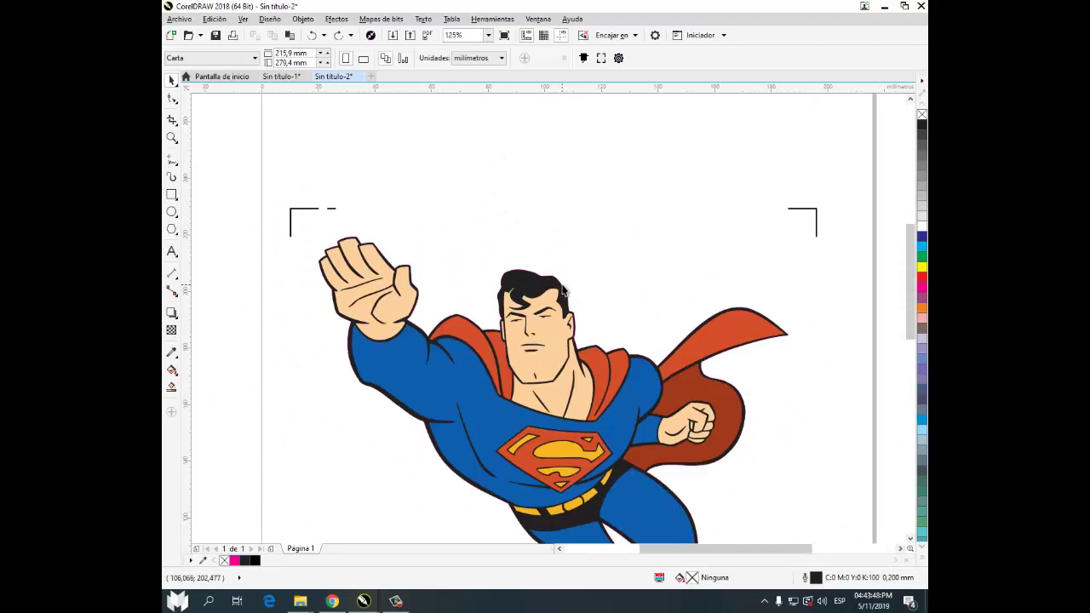
{"action": "left_click_drag", "start_coordinate": [562, 286], "coordinate": [592, 264]}
{"action": "key", "text": "ctrl+z"}
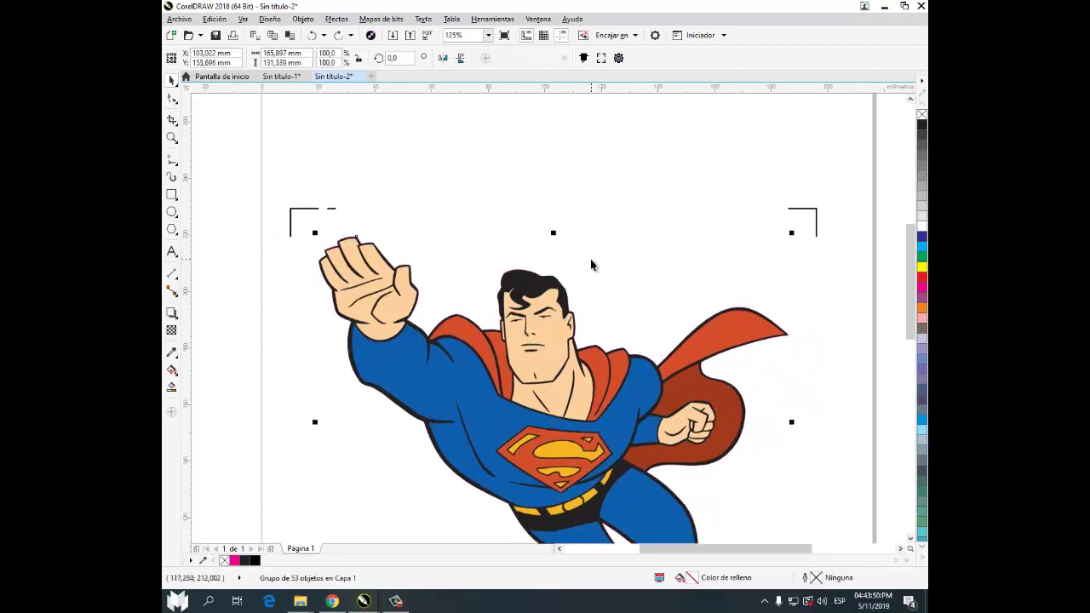
Send the grouped drawing to the back of the layer and try moving the magenta contour away from it
{"action": "right_click", "coordinate": [543, 290]}
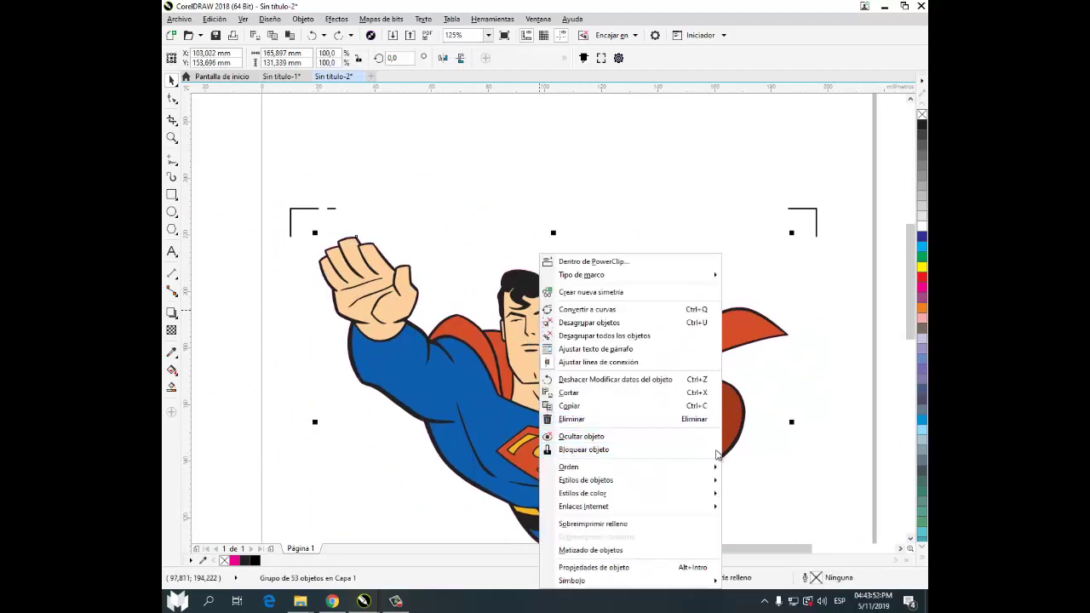
{"action": "mouse_move", "coordinate": [708, 466]}
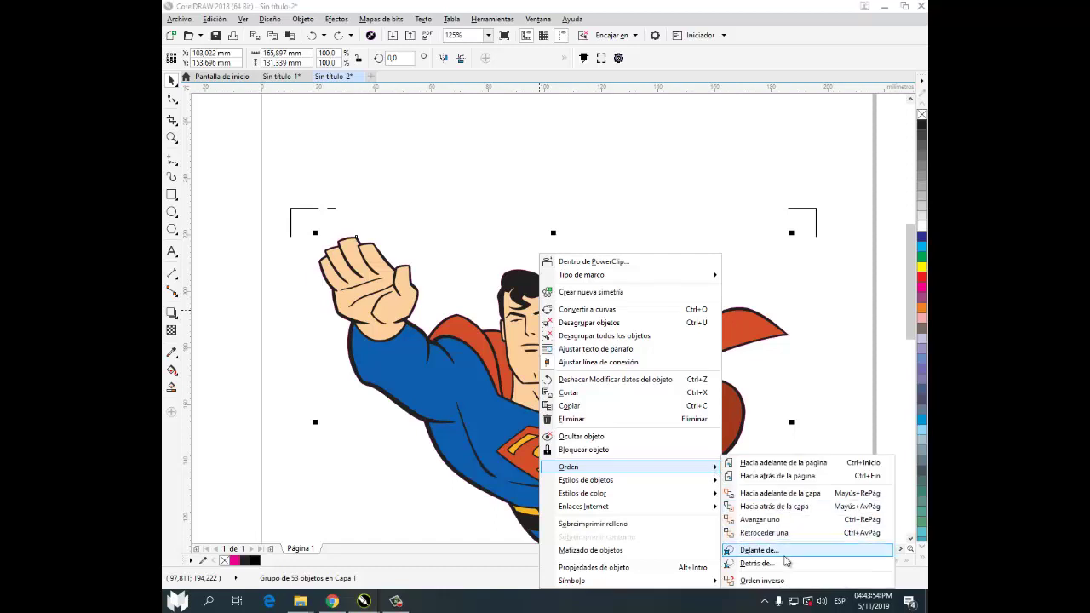
{"action": "left_click", "coordinate": [795, 506]}
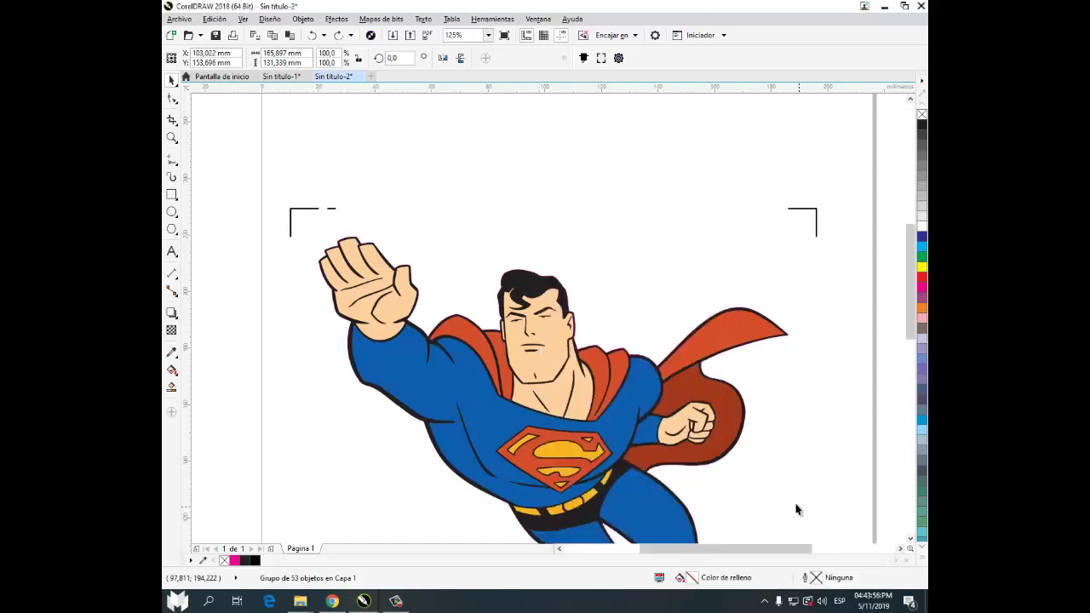
{"action": "left_click", "coordinate": [589, 211]}
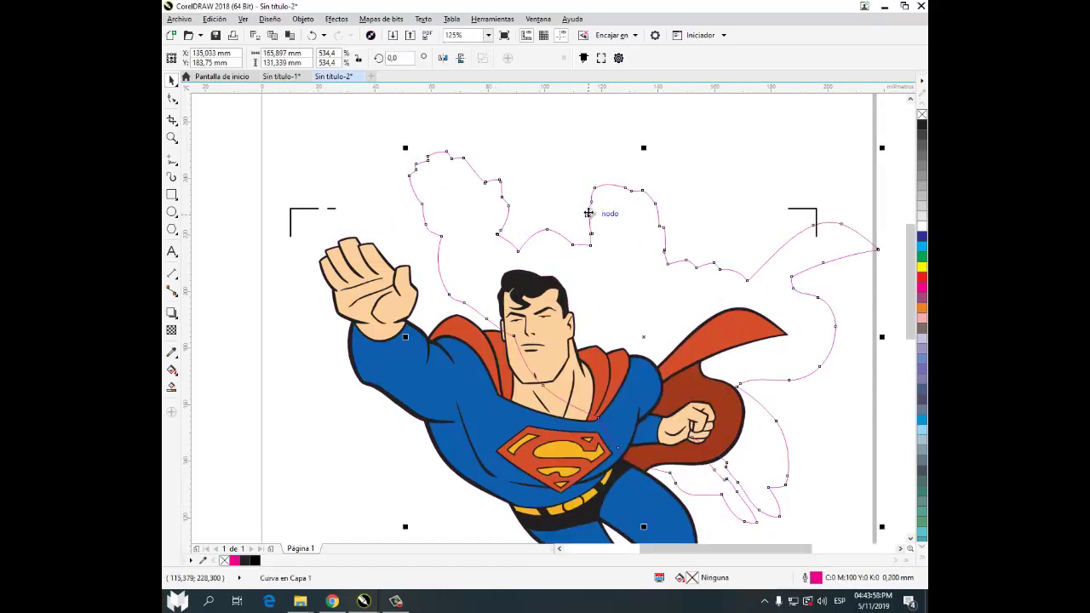
{"action": "key", "text": "ctrl+z"}
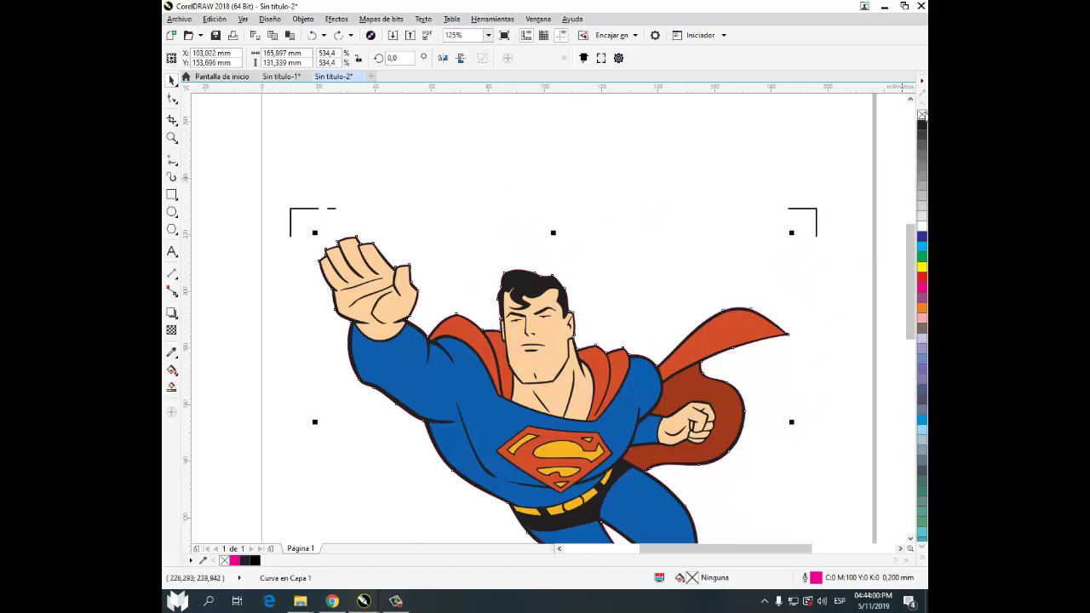
Remove the outline from the contour curve and apply a magenta outline to it again
{"action": "right_click", "coordinate": [922, 114]}
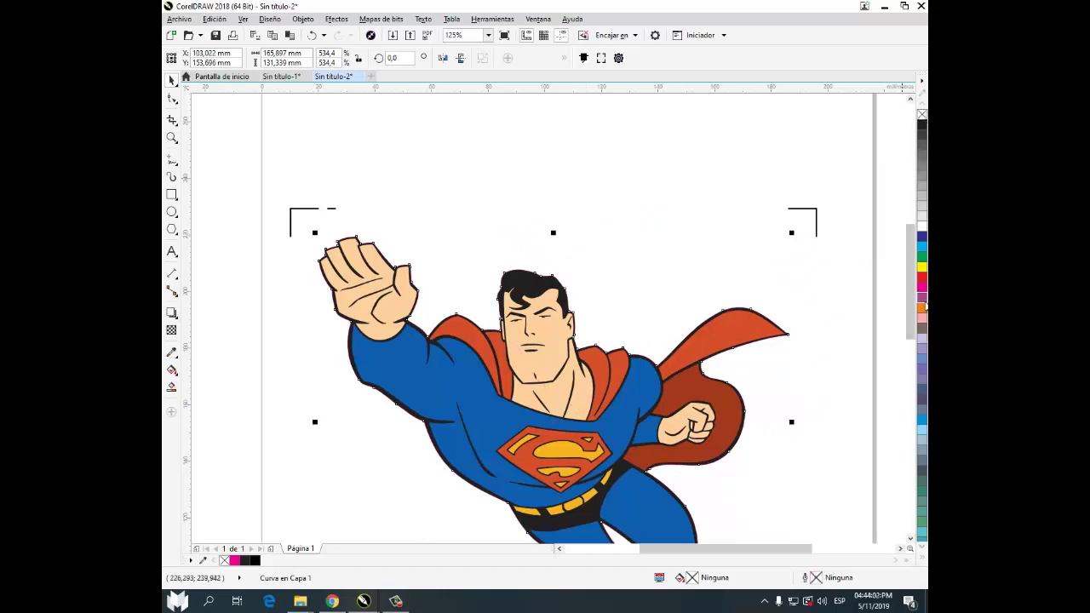
{"action": "right_click", "coordinate": [921, 287]}
{"action": "left_click", "coordinate": [832, 321]}
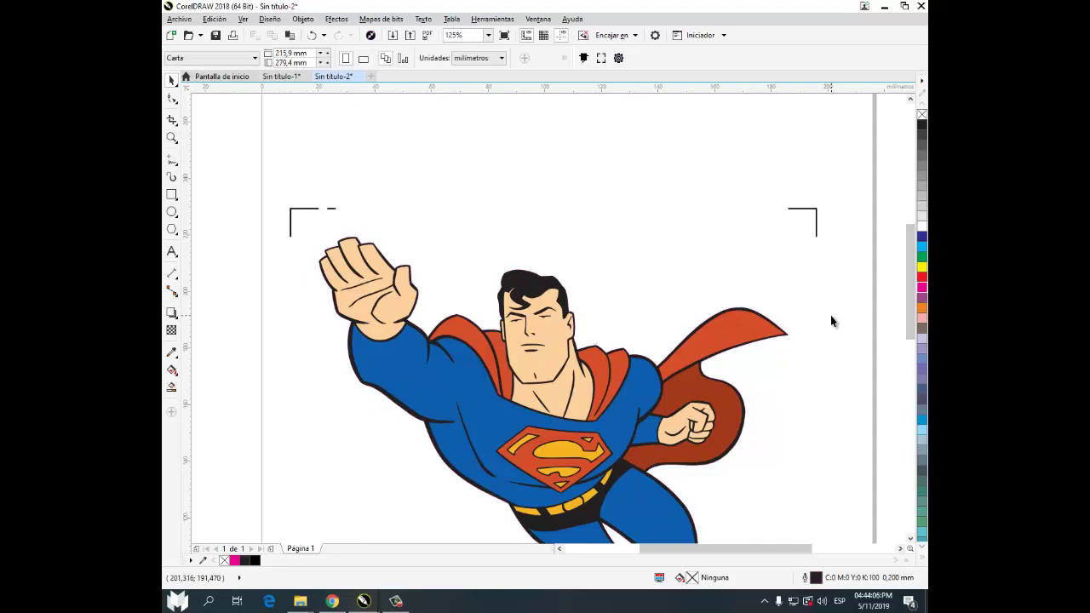
{"action": "key", "text": "ctrl+z"}
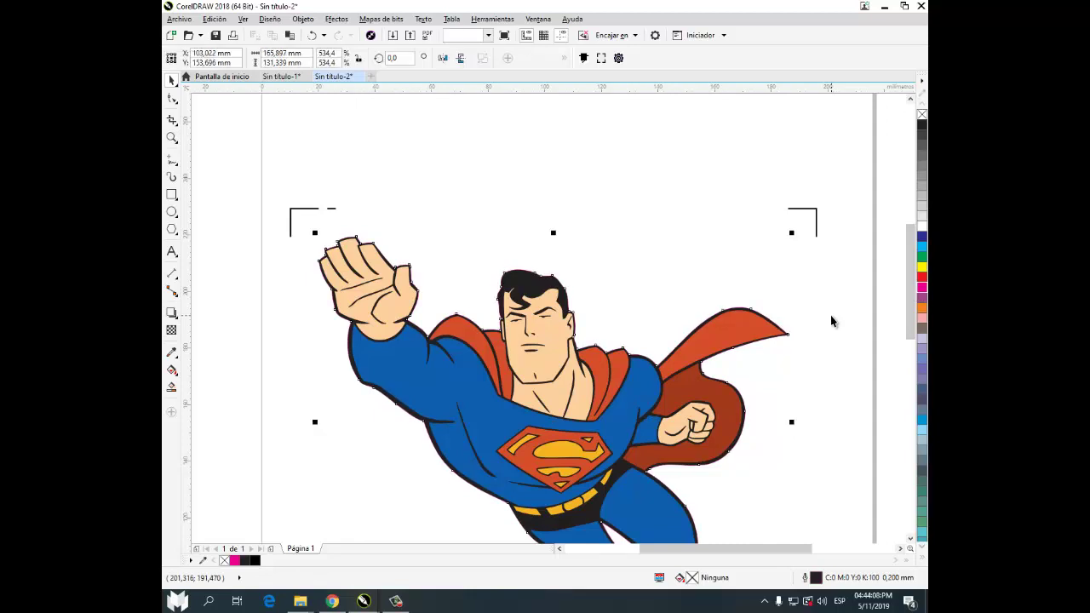
{"action": "left_click", "coordinate": [674, 243]}
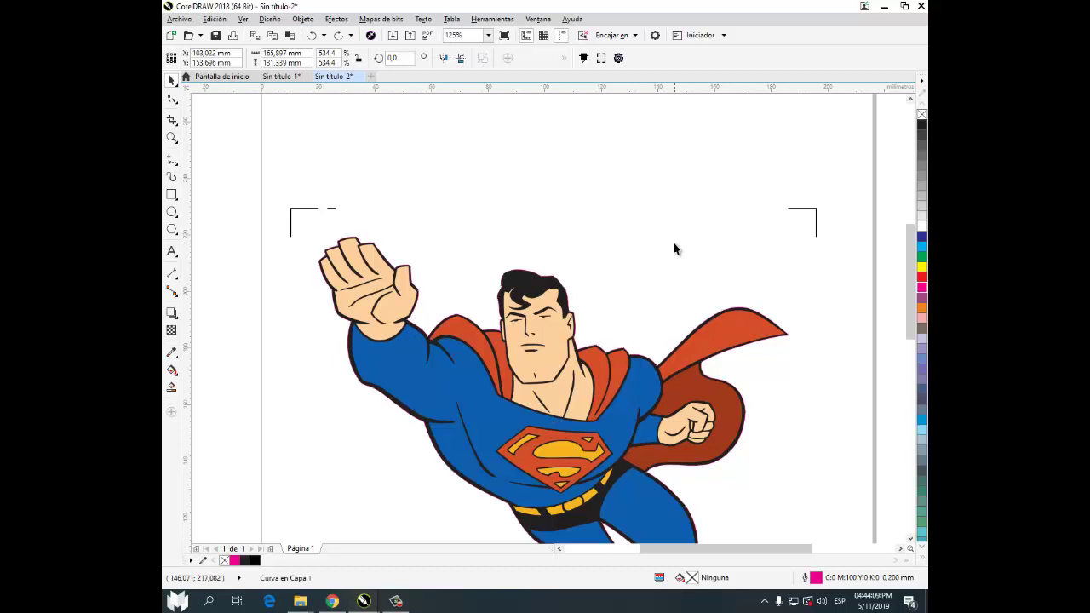
Try moving the contour and the grouped drawing apart and deleting the drawing, and undo these changes
{"action": "left_click", "coordinate": [536, 356]}
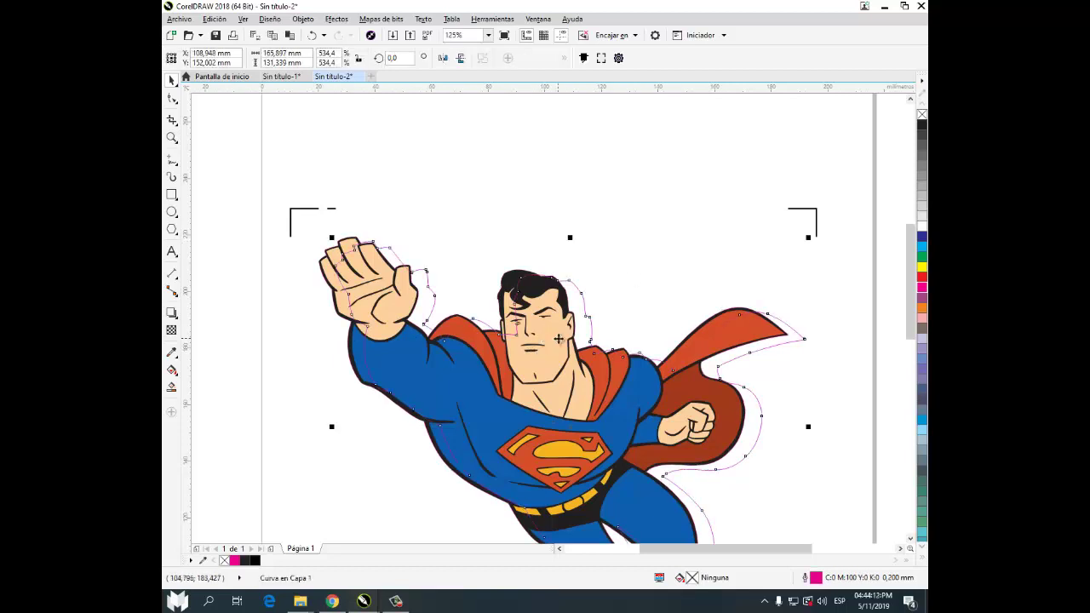
{"action": "key", "text": "Escape"}
{"action": "scroll", "coordinate": [271, 235], "scroll_direction": "down", "scroll_amount": 1}
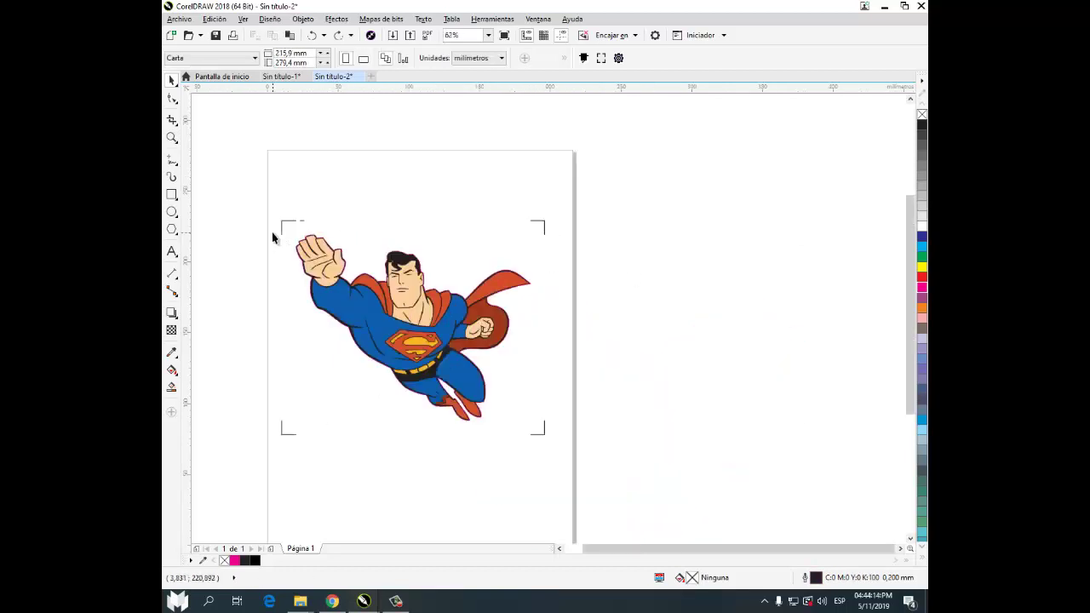
{"action": "left_click_drag", "start_coordinate": [518, 428], "coordinate": [281, 238]}
{"action": "mouse_move", "coordinate": [464, 318]}
{"action": "left_mouse_down"}
{"action": "mouse_move", "coordinate": [473, 264]}
{"action": "mouse_move", "coordinate": [778, 199]}
{"action": "mouse_move", "coordinate": [787, 211]}
{"action": "left_mouse_up"}
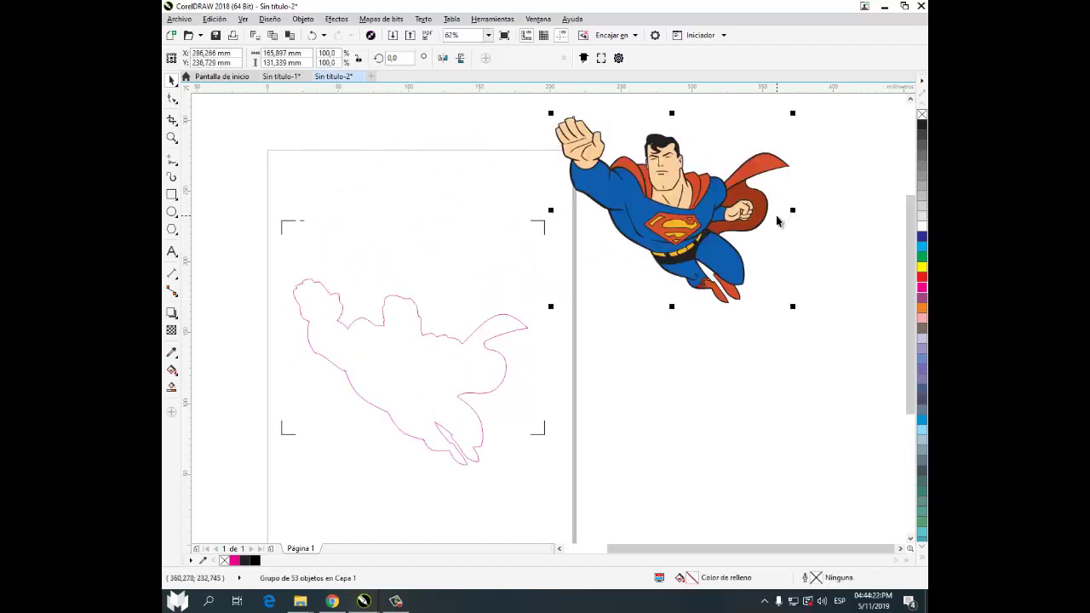
{"action": "key", "text": "Delete"}
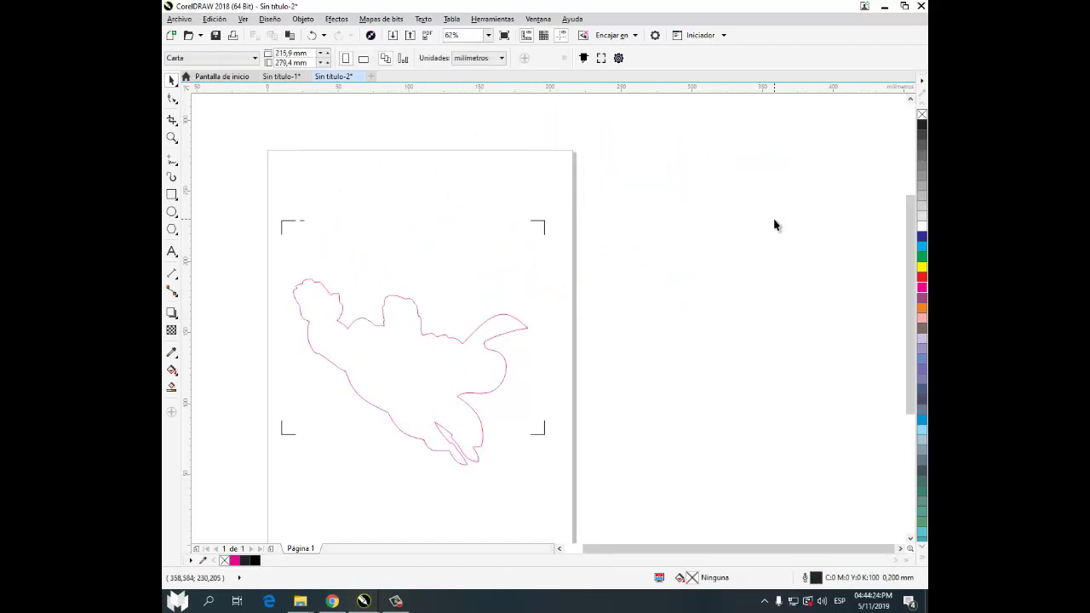
{"action": "key", "text": "ctrl+z"}
{"action": "key", "text": "ctrl+z"}
{"action": "key", "text": "ctrl+z"}
{"action": "left_click", "coordinate": [633, 316]}
Send the magenta contour curve to the back of the layer, behind the grouped drawing
{"action": "left_click", "coordinate": [436, 307]}
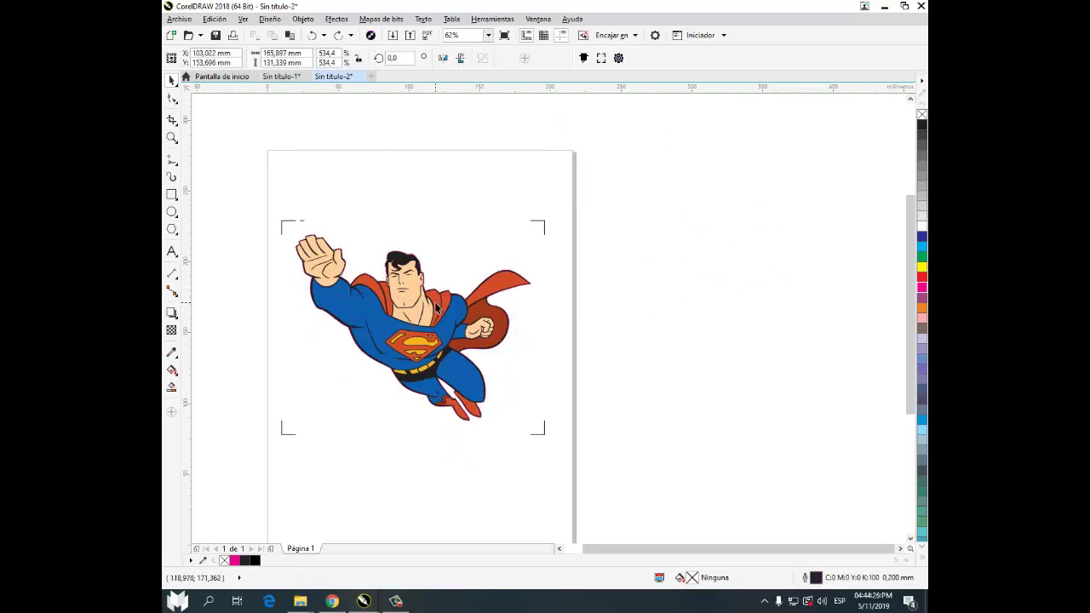
{"action": "right_click", "coordinate": [436, 307]}
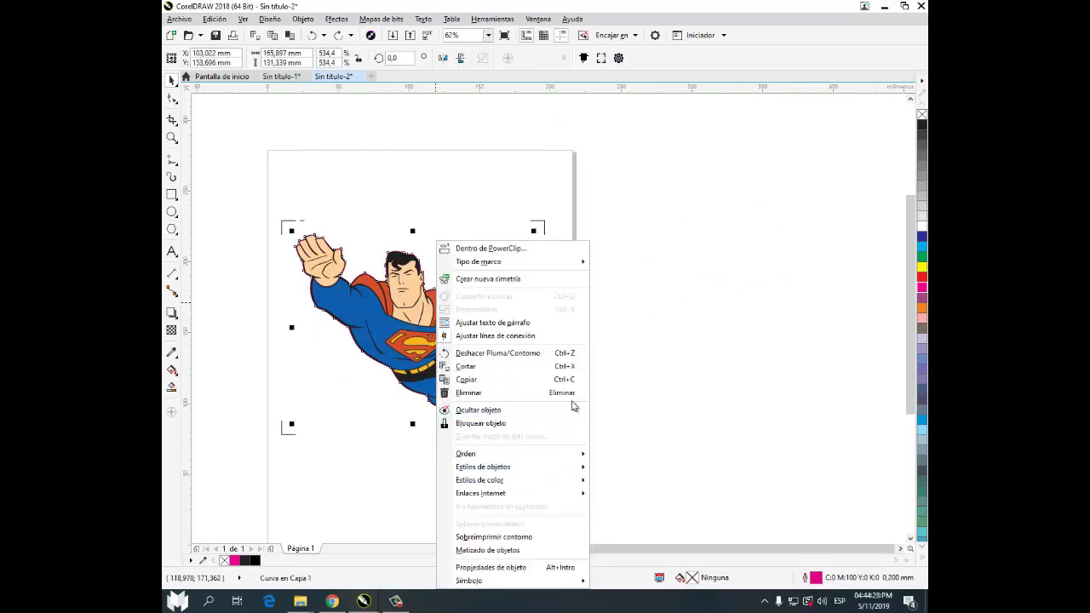
{"action": "mouse_move", "coordinate": [579, 457]}
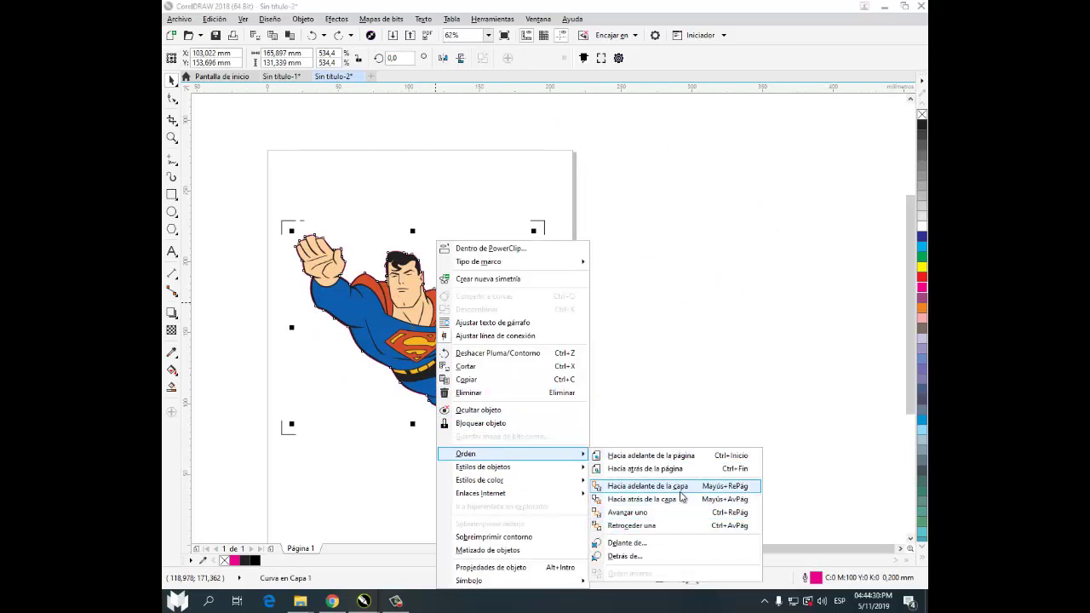
{"action": "left_click", "coordinate": [681, 499]}
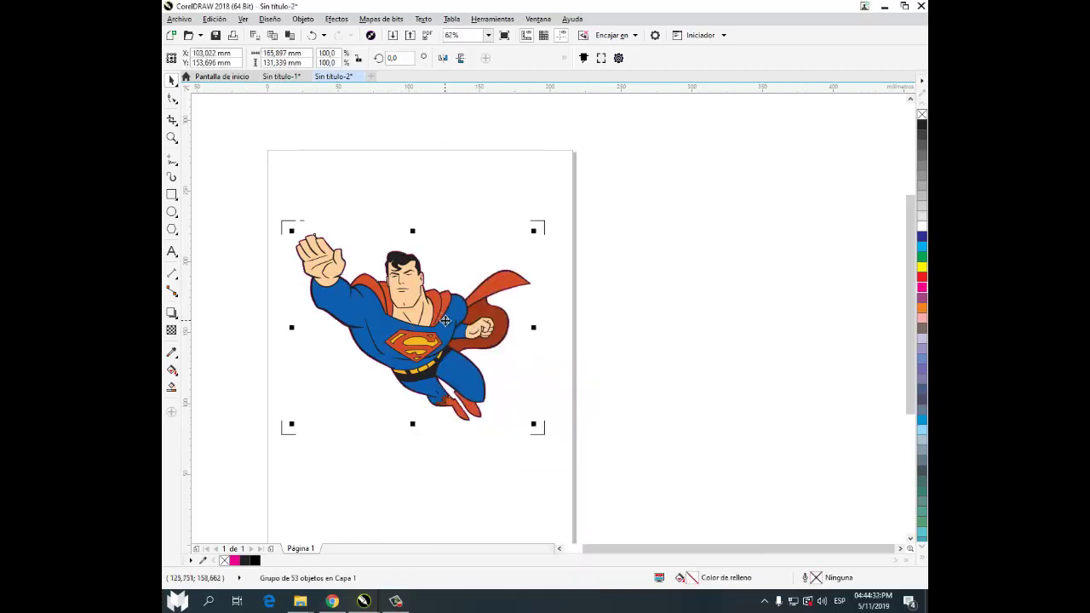
Try moving the grouped drawing off the contour and deleting it, undo both changes and clear the selection
{"action": "left_click_drag", "start_coordinate": [445, 320], "coordinate": [700, 339]}
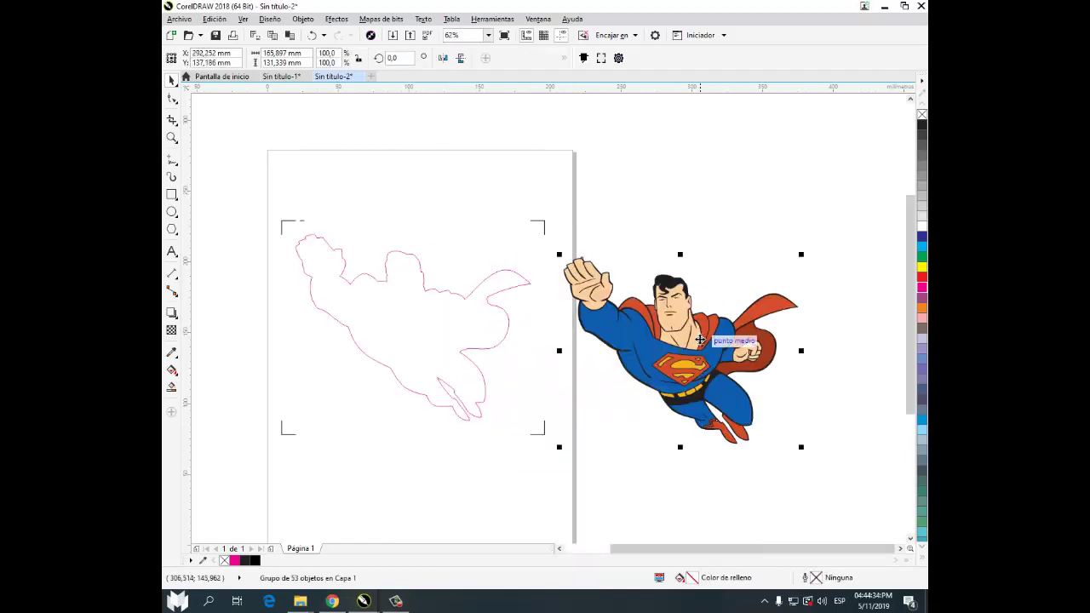
{"action": "key", "text": "ctrl+z"}
{"action": "key", "text": "Delete"}
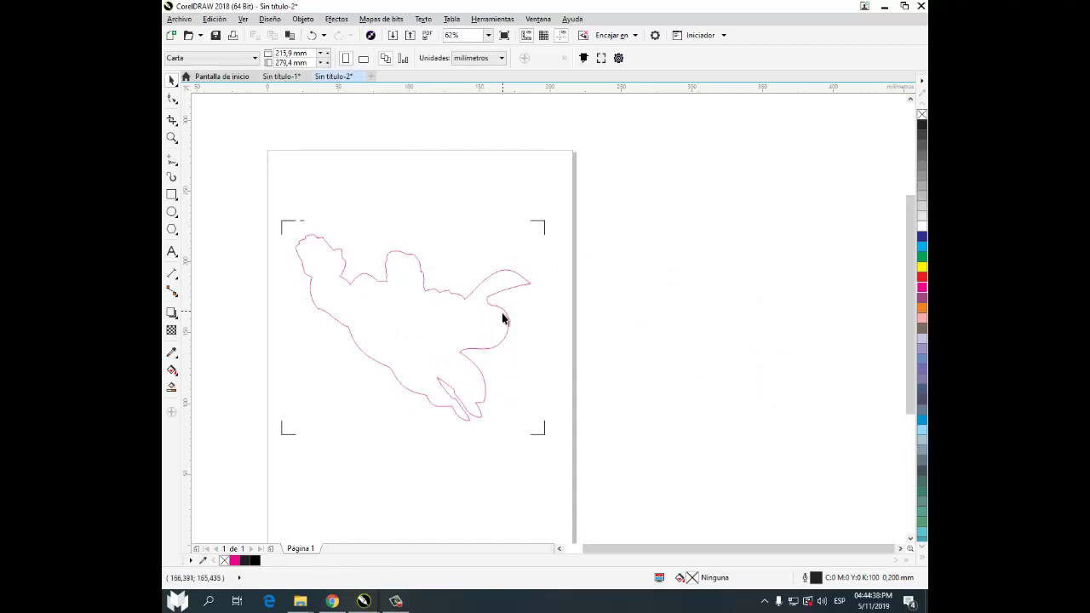
{"action": "key", "text": "ctrl+z"}
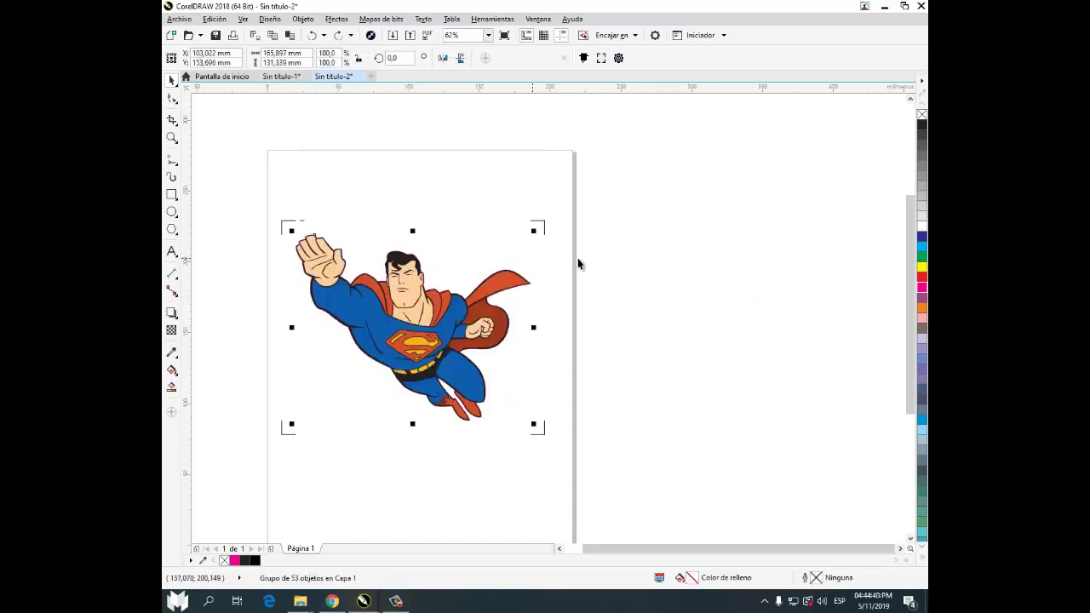
{"action": "left_click", "coordinate": [603, 289]}
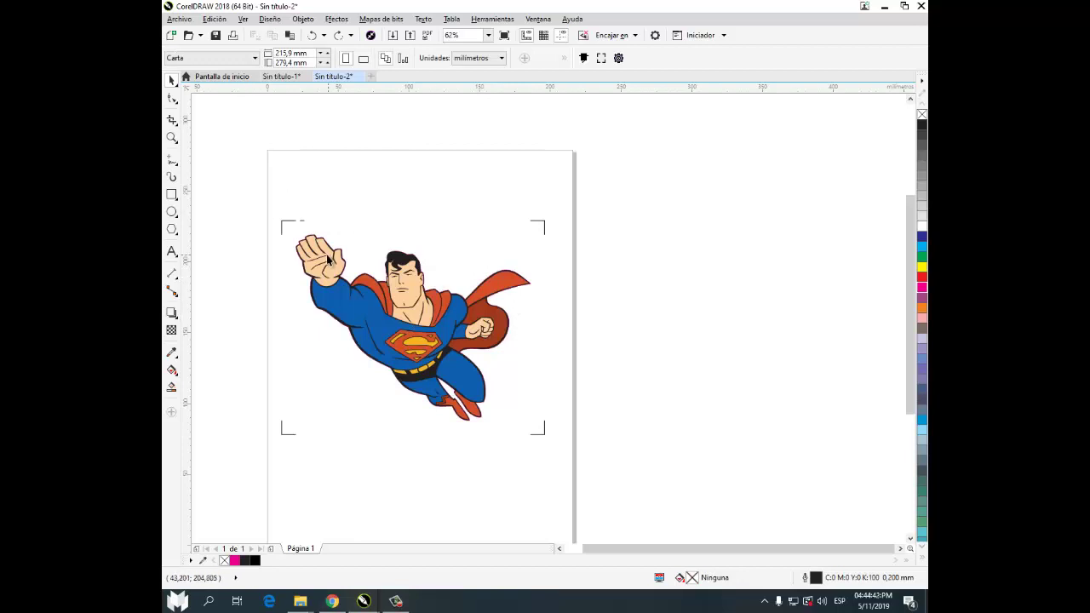
Select the grouped Superman drawing and switch to the CameraCut_v1.01 cutter window
{"action": "left_click", "coordinate": [448, 324]}
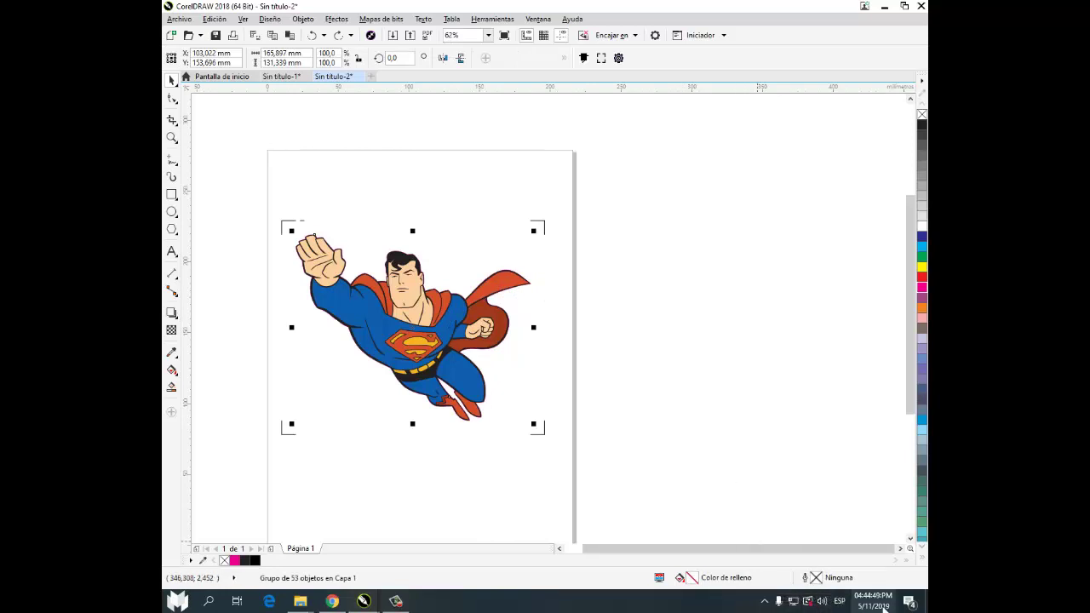
{"action": "left_click", "coordinate": [764, 601]}
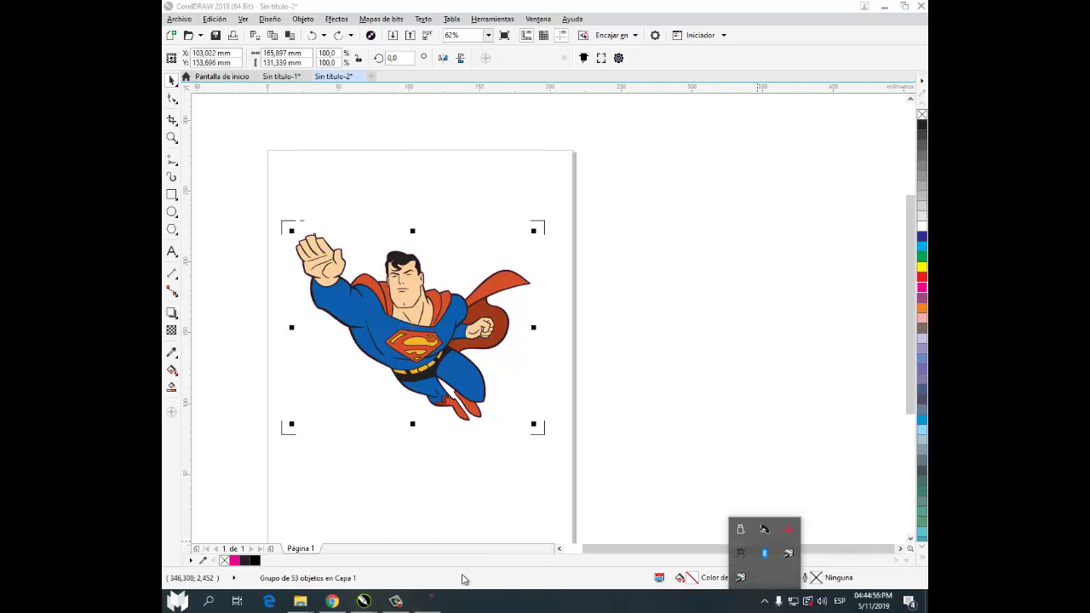
{"action": "left_click", "coordinate": [431, 601]}
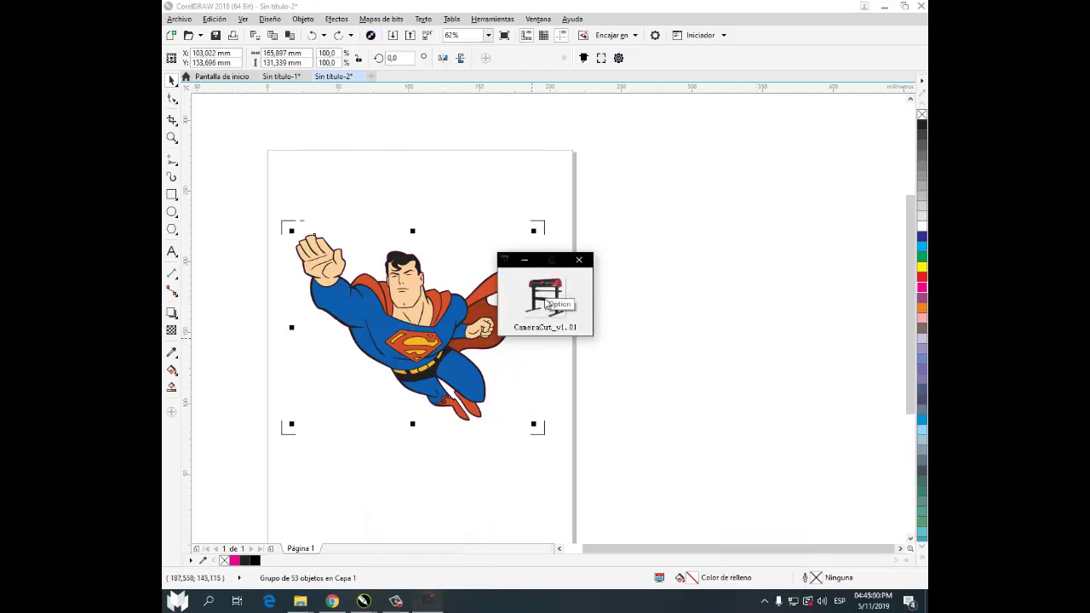
Open the CameraCut setup, review the KnifeOffset and Close values, enable CutOutline and accept the settings
{"action": "left_click", "coordinate": [546, 304]}
{"action": "double_click", "coordinate": [508, 264]}
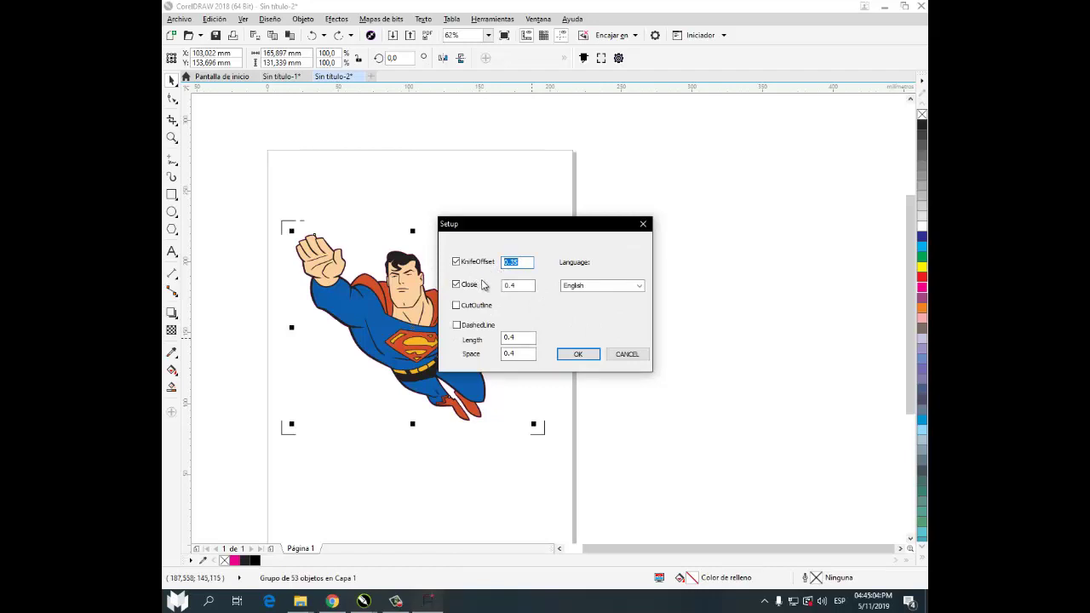
{"action": "double_click", "coordinate": [509, 285]}
{"action": "left_click", "coordinate": [520, 262]}
{"action": "left_click", "coordinate": [522, 264]}
{"action": "left_click", "coordinate": [518, 285]}
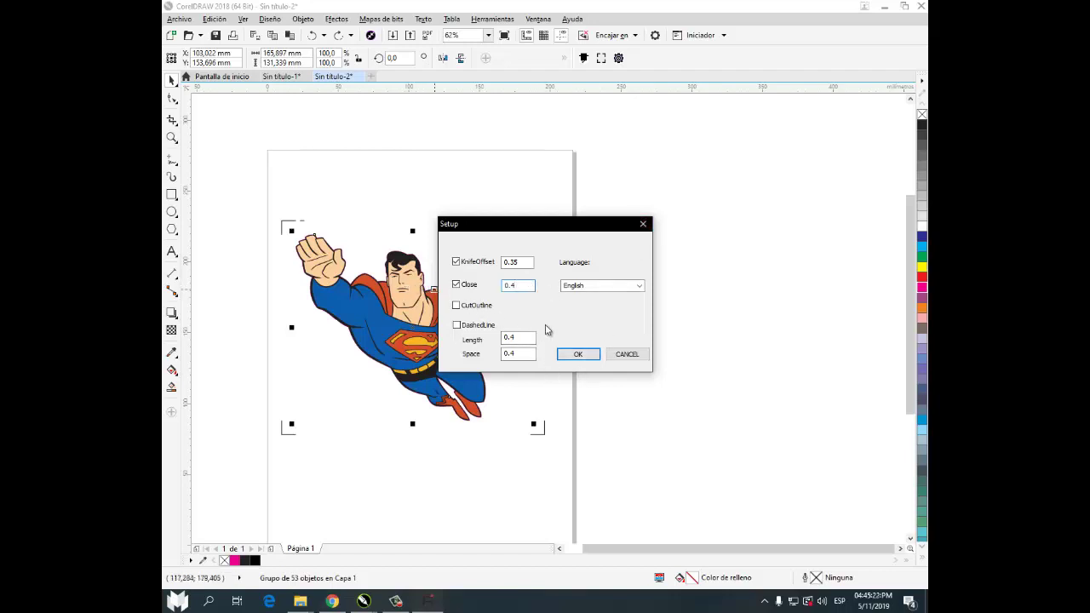
{"action": "left_click", "coordinate": [457, 307]}
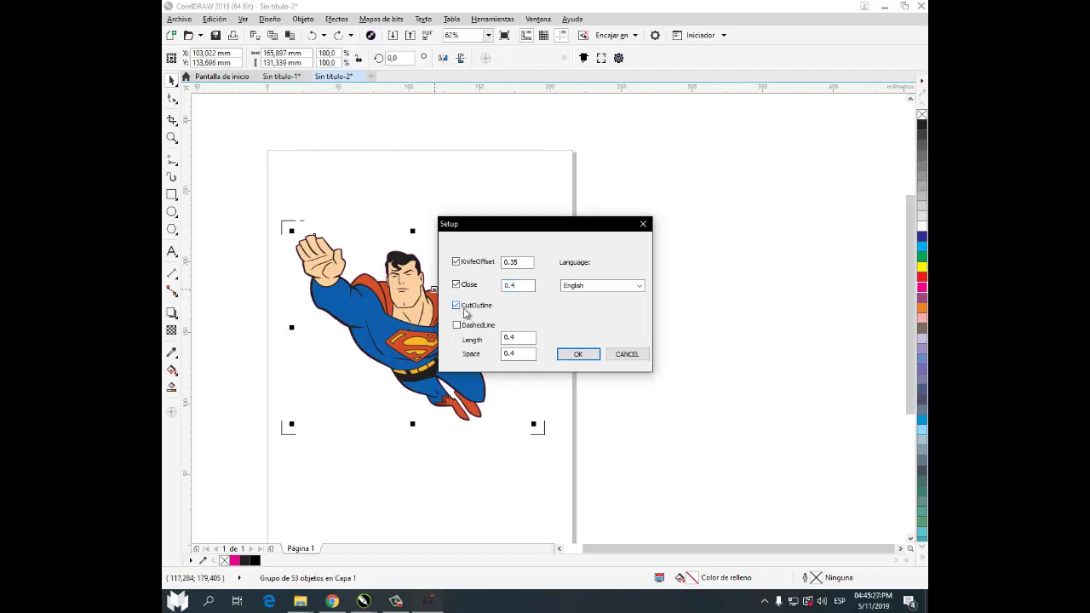
{"action": "left_click", "coordinate": [582, 356]}
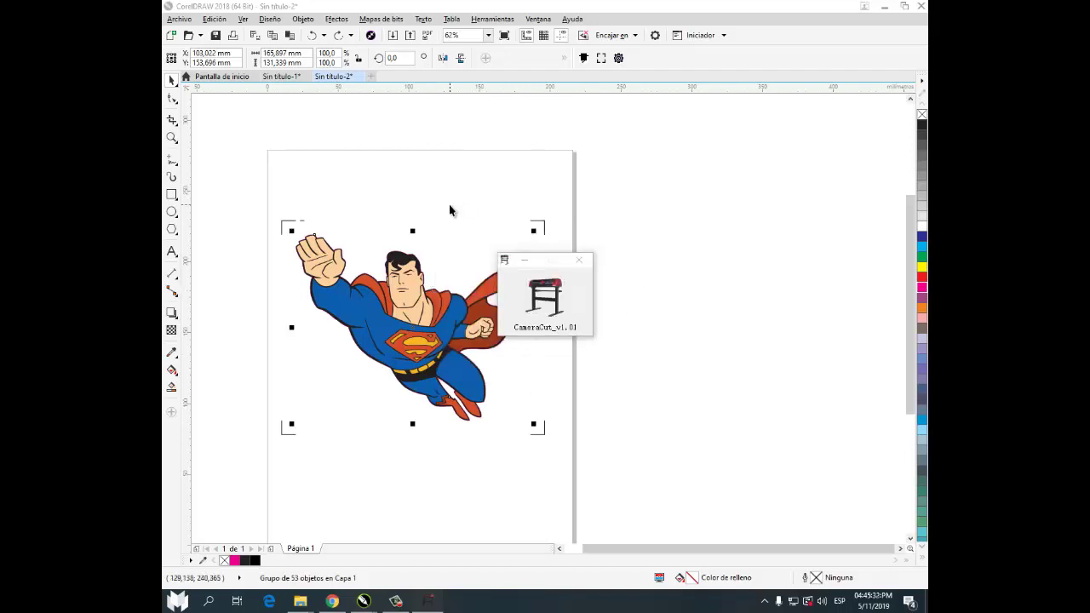
Delete the grouped Superman drawing so that only the magenta contour and the registration marks are left
{"action": "left_click_drag", "start_coordinate": [258, 196], "coordinate": [554, 324]}
{"action": "left_click", "coordinate": [456, 327]}
{"action": "key", "text": "Delete"}
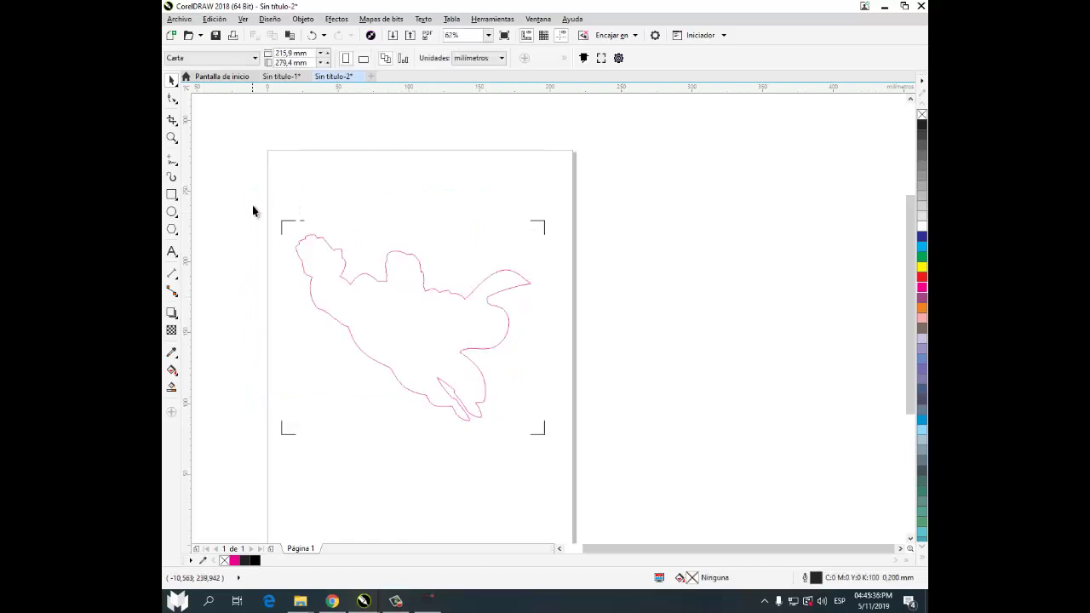
Select the contour with its registration marks and send only the selected objects to the cutter with CameraCut
{"action": "left_click_drag", "start_coordinate": [248, 191], "coordinate": [586, 479]}
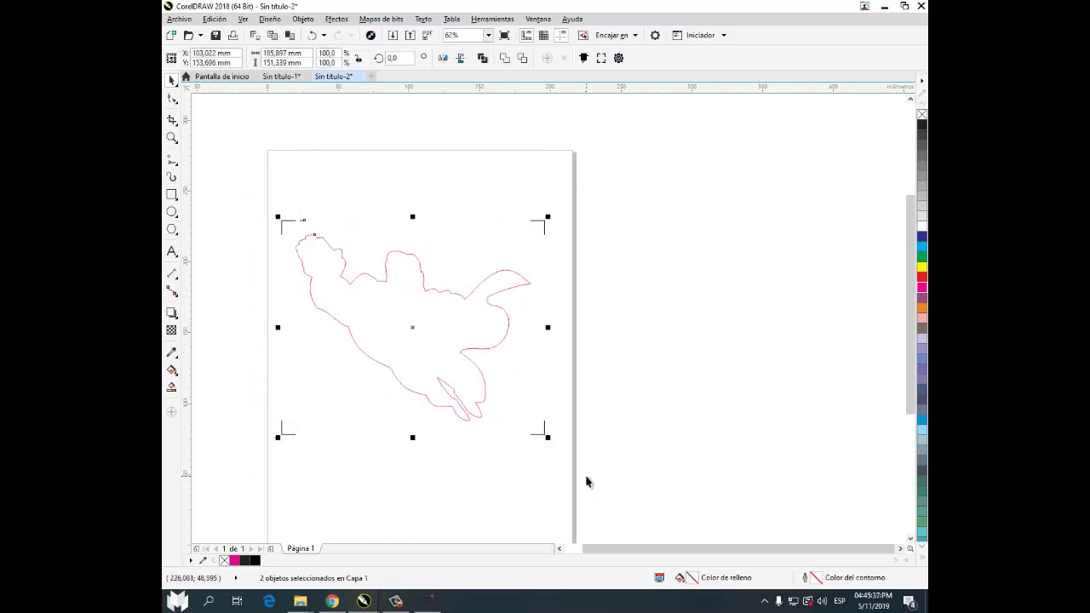
{"action": "left_click", "coordinate": [583, 57]}
{"action": "left_click", "coordinate": [509, 325]}
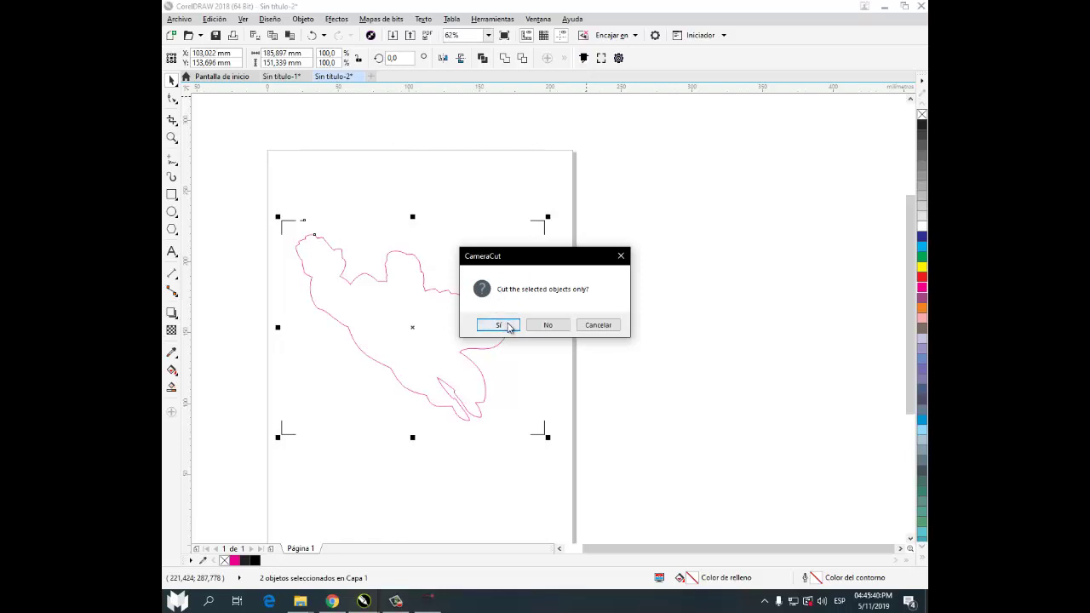
{"action": "left_click", "coordinate": [523, 327]}
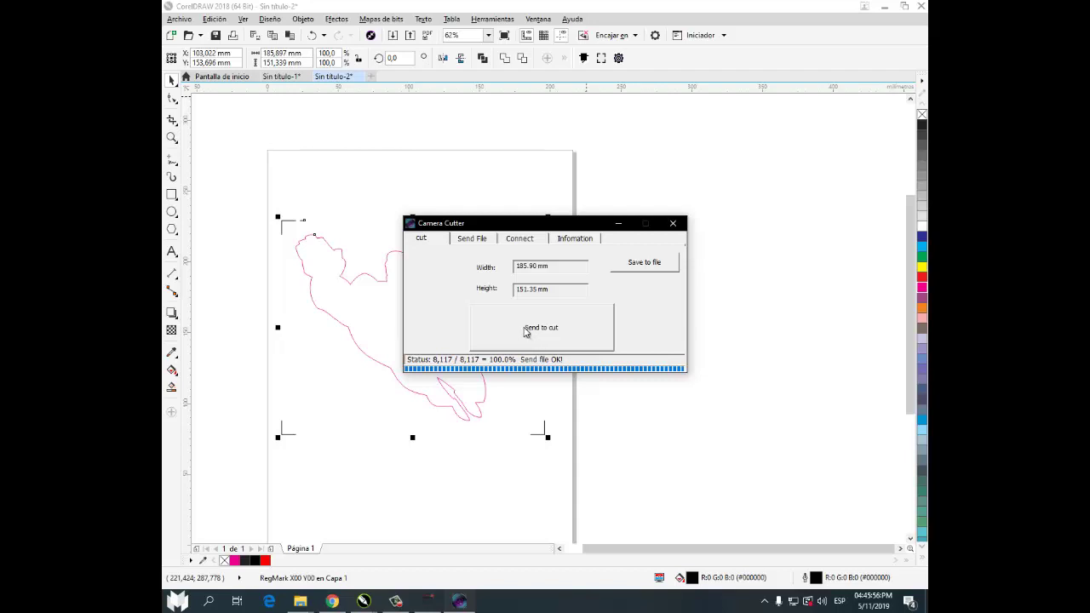
Reopen the CameraCut setup, try turning CutOutline off and cancel the change
{"action": "left_click", "coordinate": [764, 602]}
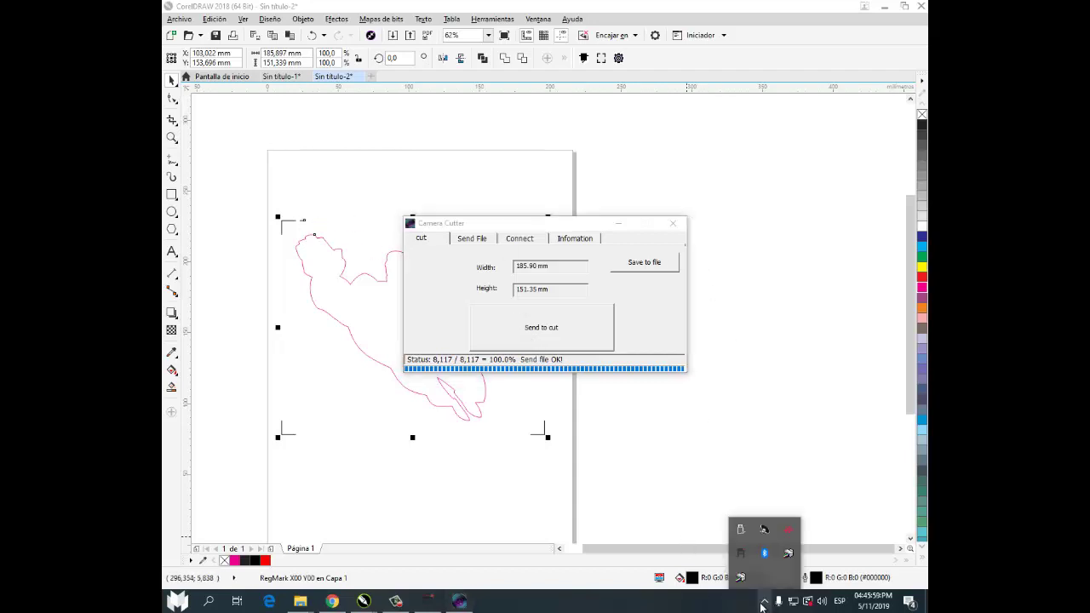
{"action": "left_click", "coordinate": [742, 554]}
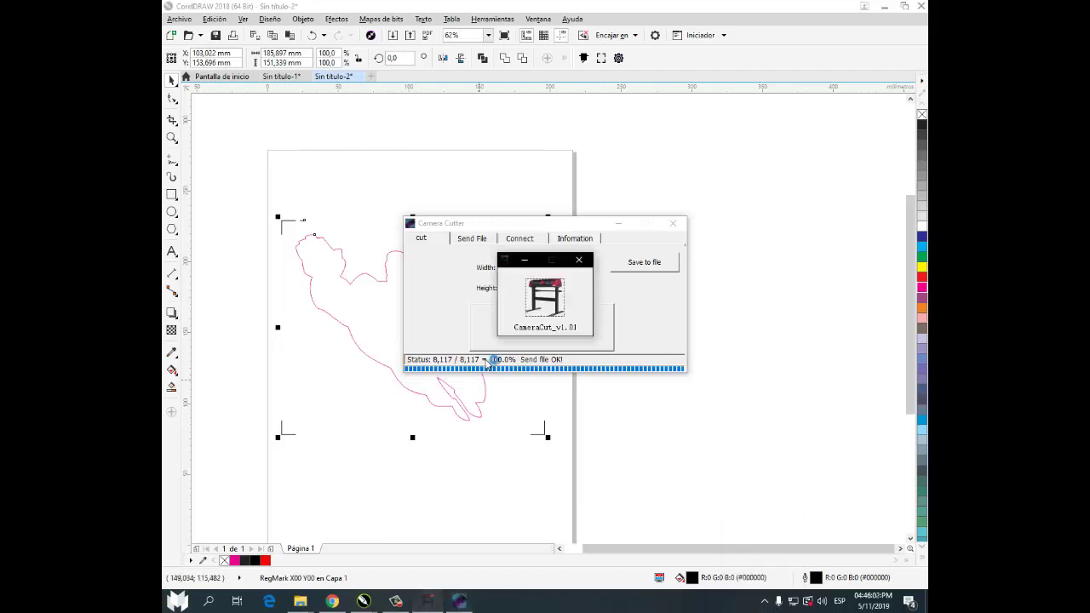
{"action": "double_click", "coordinate": [543, 296]}
{"action": "left_click", "coordinate": [470, 308]}
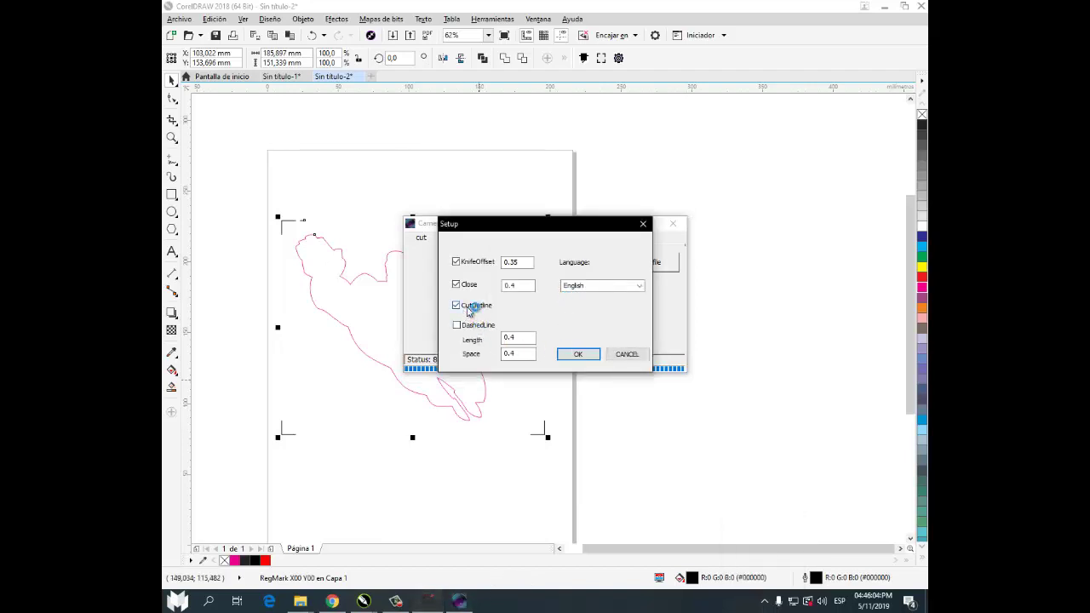
{"action": "left_click", "coordinate": [467, 309]}
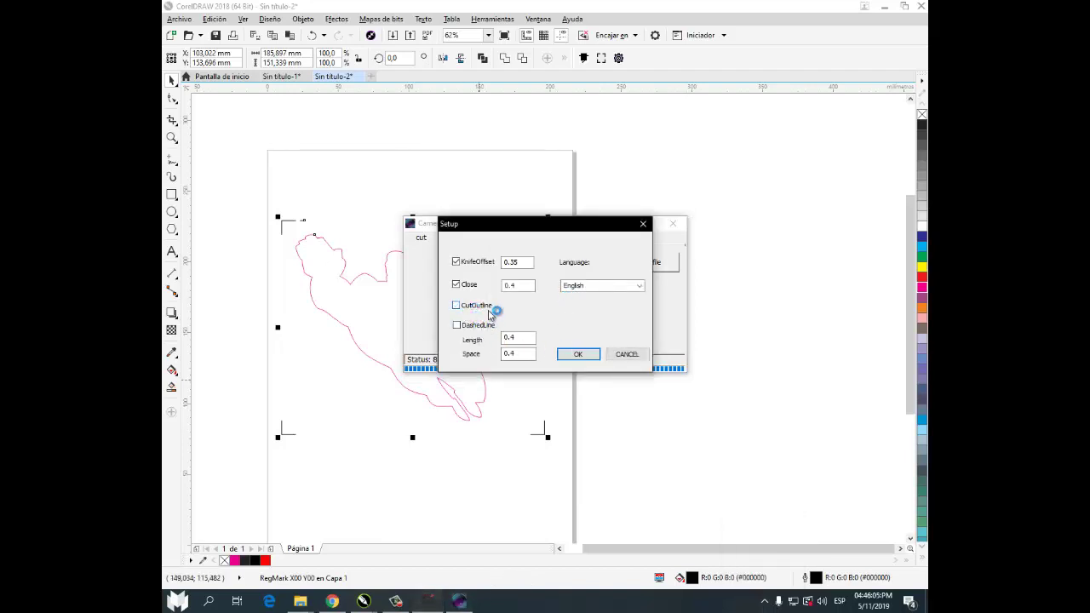
{"action": "left_click", "coordinate": [628, 354]}
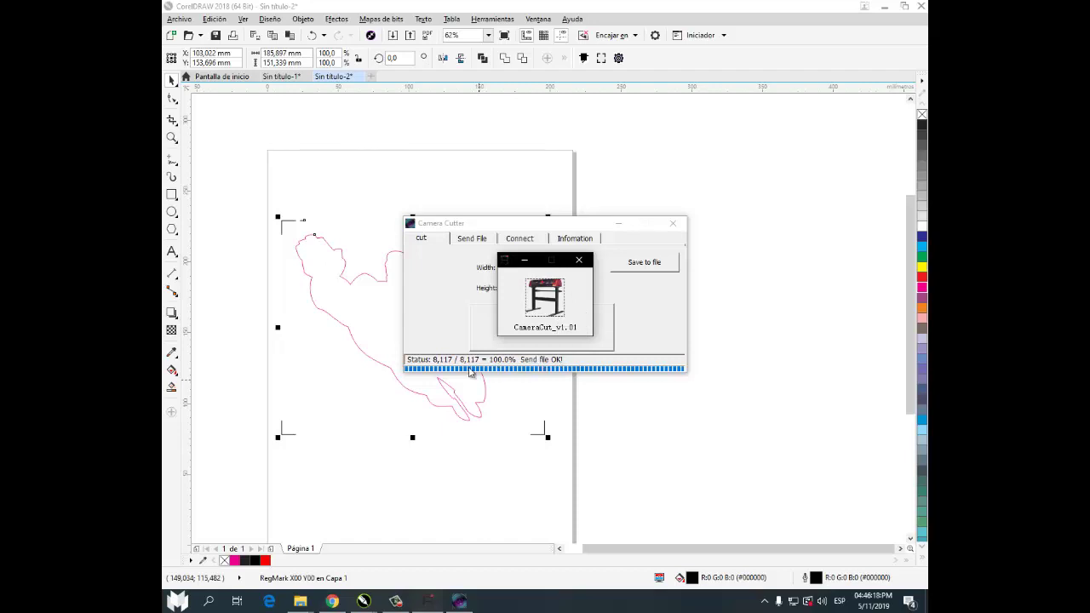
Move the Camera Cutter window aside and undo the deletion of the grouped Superman drawing
{"action": "left_click", "coordinate": [360, 190]}
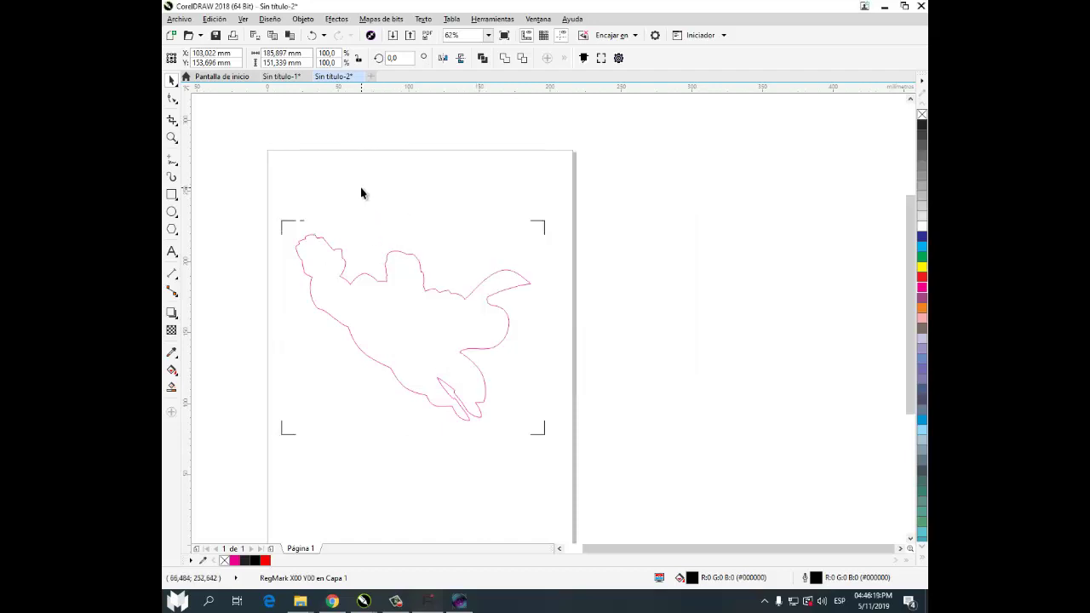
{"action": "left_click", "coordinate": [428, 601]}
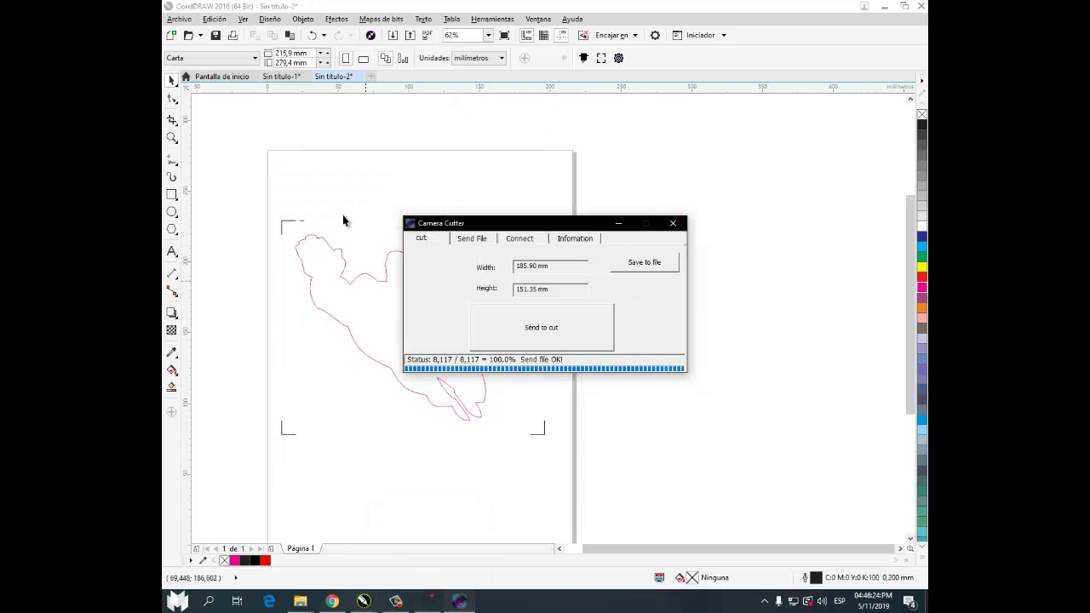
{"action": "left_click_drag", "start_coordinate": [521, 224], "coordinate": [657, 232]}
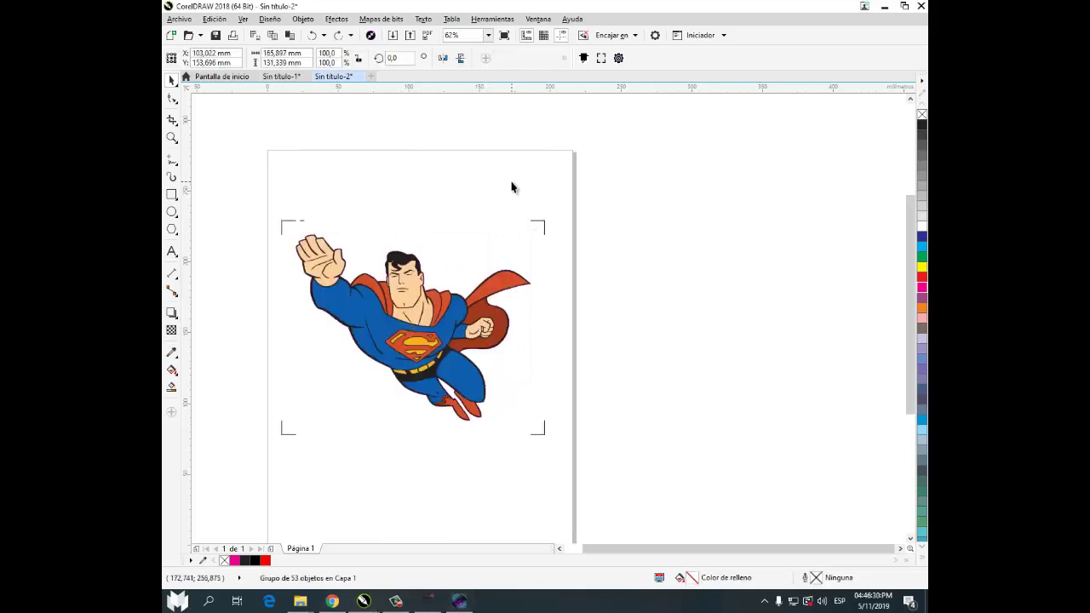
Clear the selection, check the options in the CameraCut setup and close it without saving changes
{"action": "left_click", "coordinate": [511, 184]}
{"action": "left_click", "coordinate": [619, 59]}
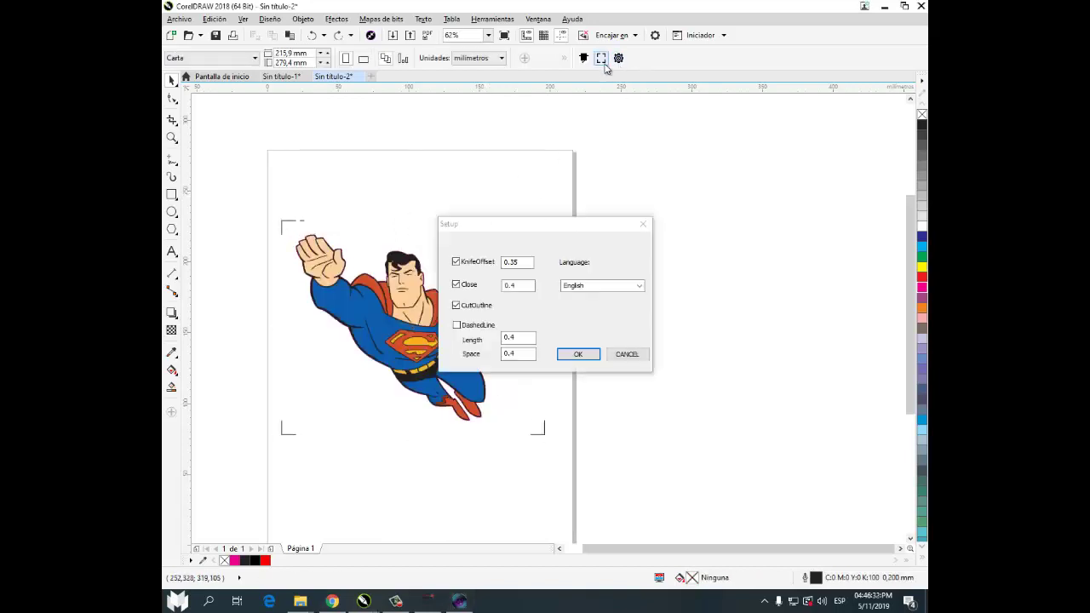
{"action": "left_click", "coordinate": [626, 354]}
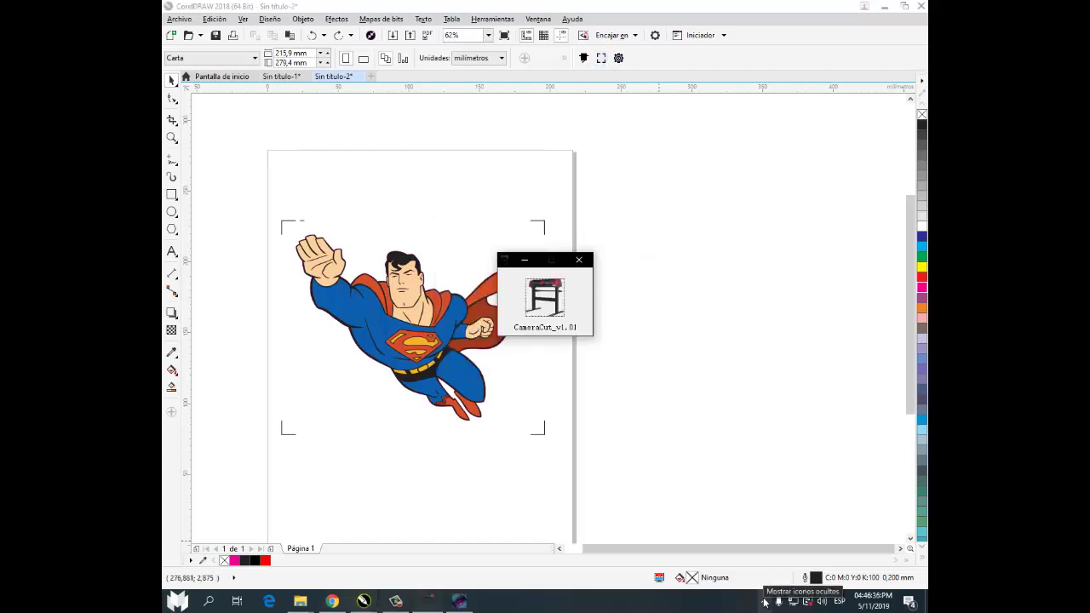